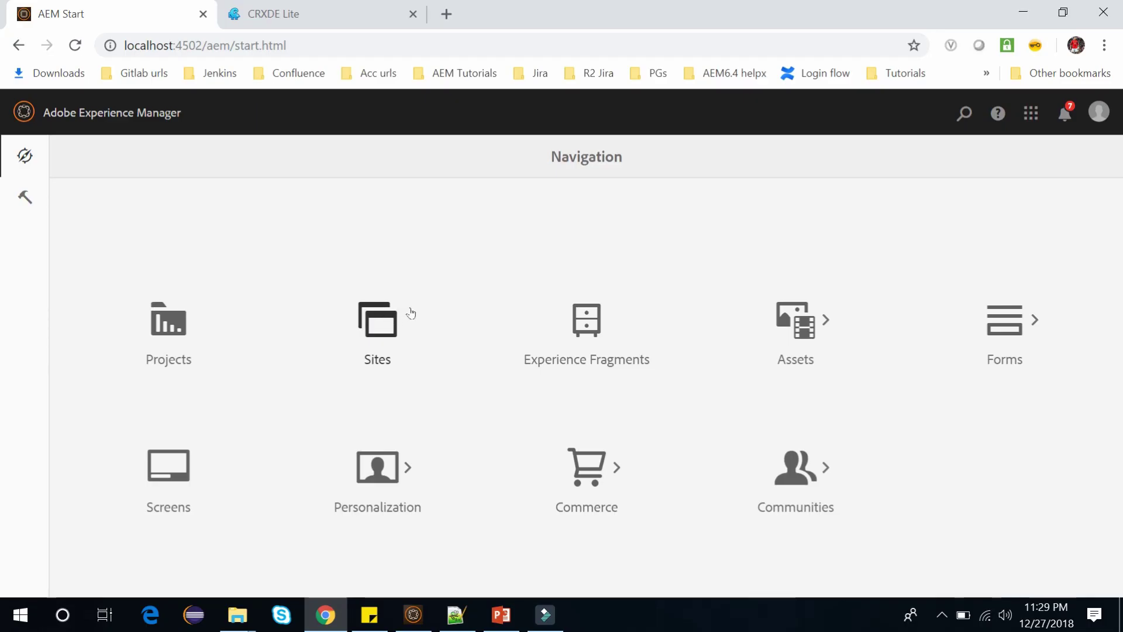
# Open the DemoSite English page (content/demotraining/en) in the page editor and scroll to the List component.
pyautogui.click(384, 331)
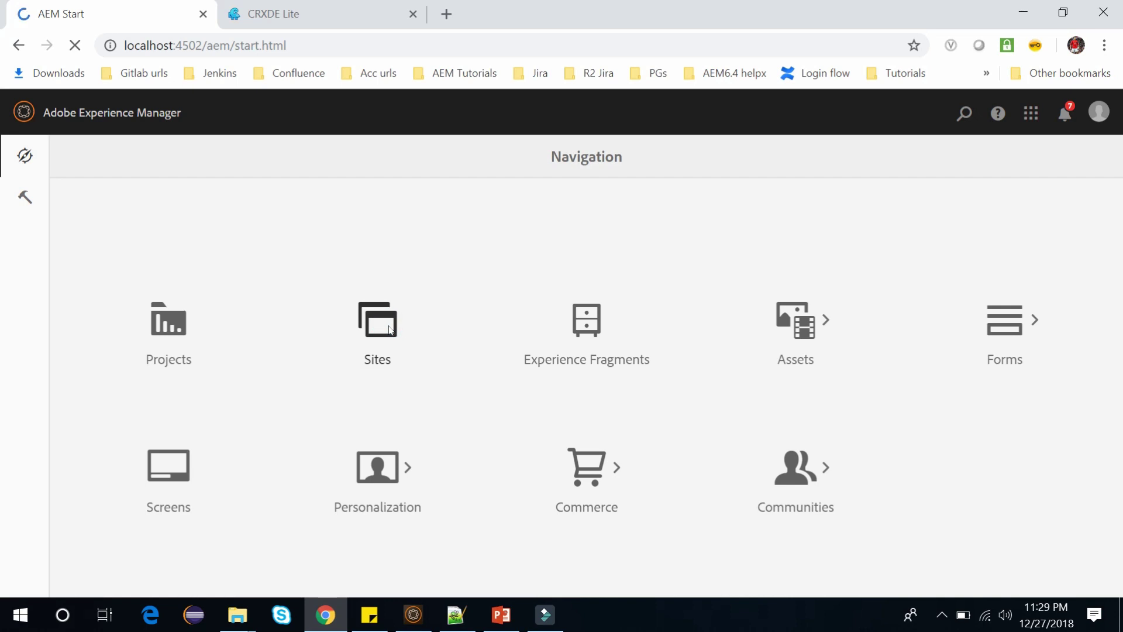
pyautogui.click(156, 450)
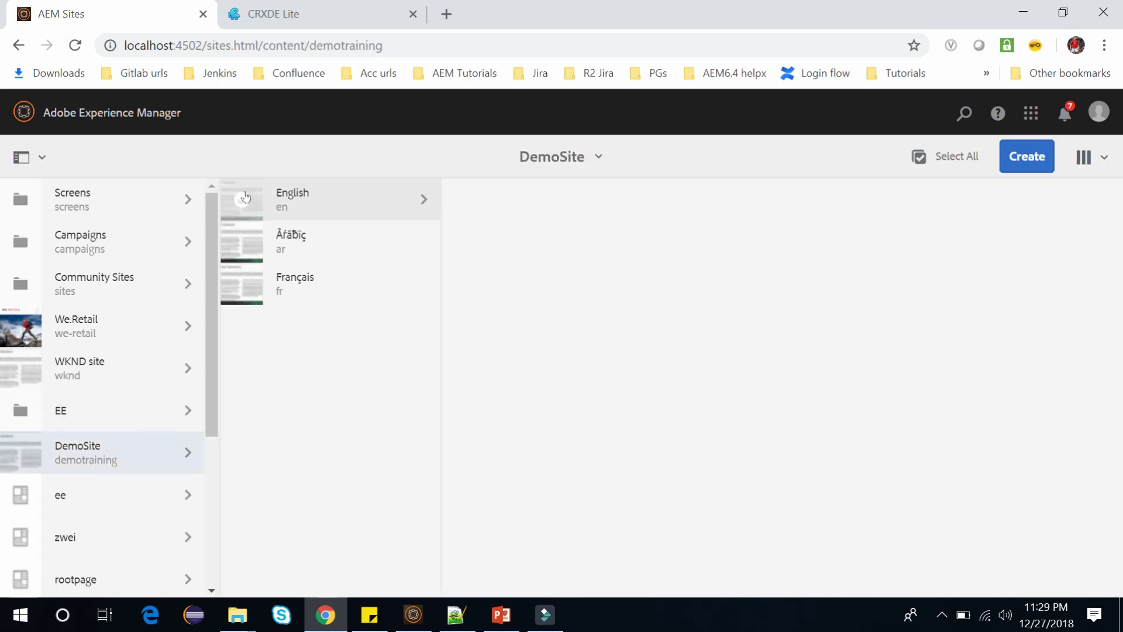
pyautogui.click(242, 199)
pyautogui.click(125, 113)
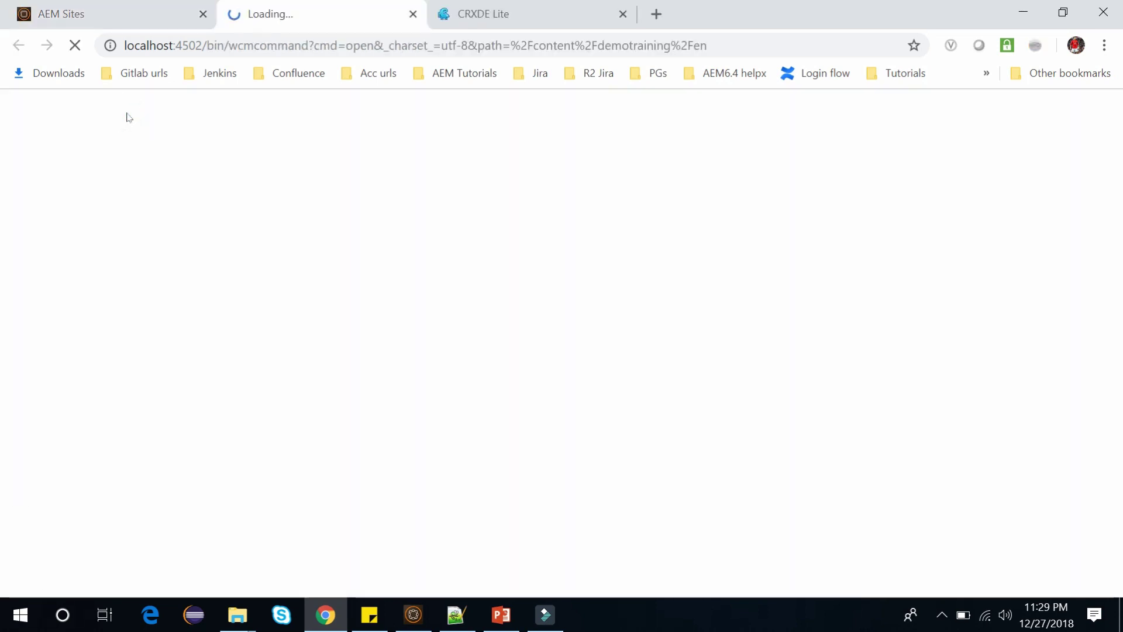
pyautogui.scroll(-6, 384, 162)
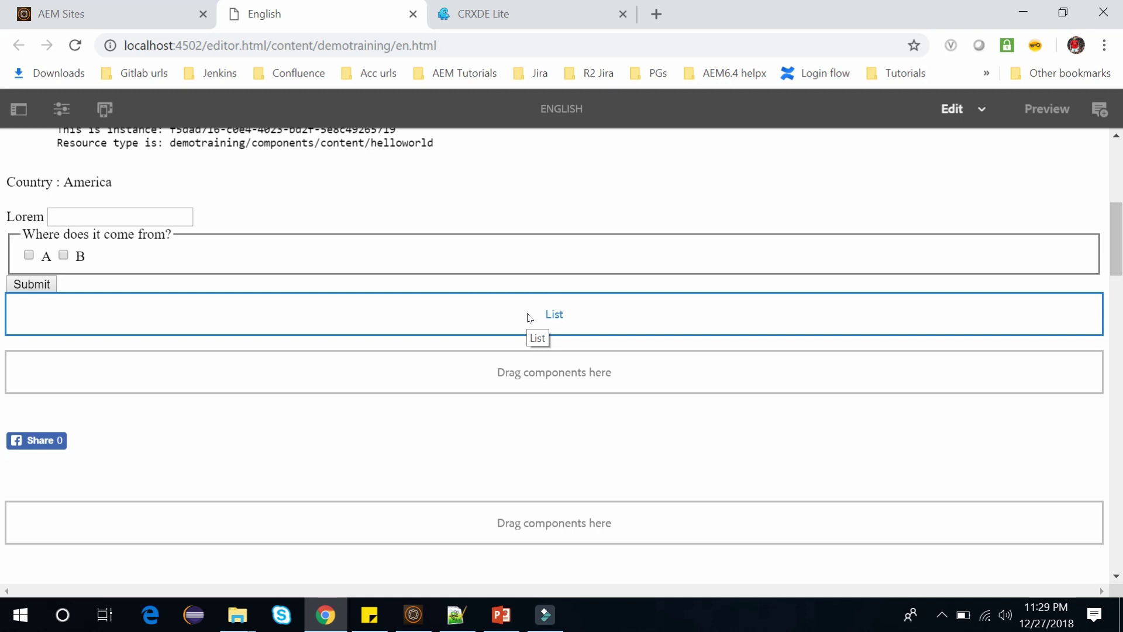
# In the List component's settings, cycle 'Build list using' through Descendant pages and Fixed list to Search.
pyautogui.doubleClick(500, 325)
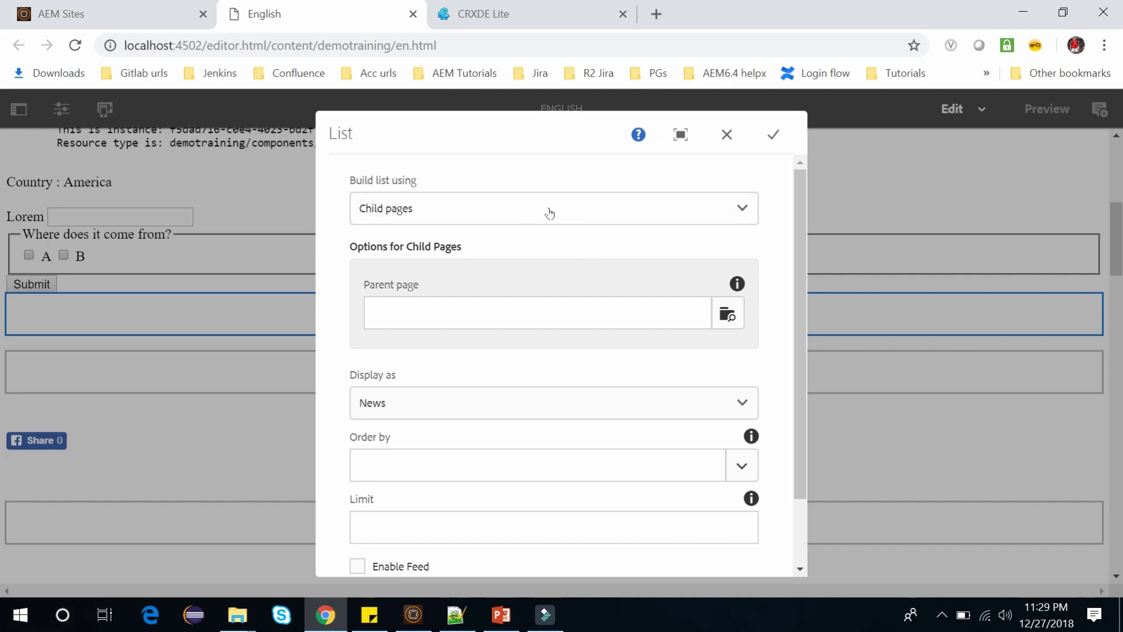
pyautogui.click(550, 213)
pyautogui.click(480, 278)
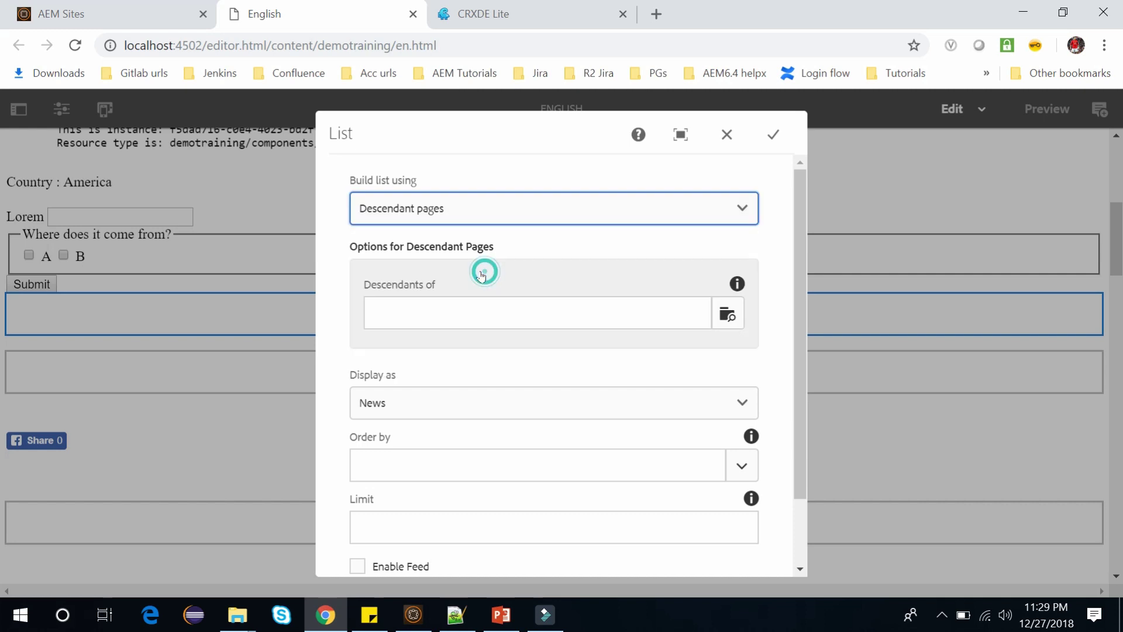
pyautogui.click(489, 215)
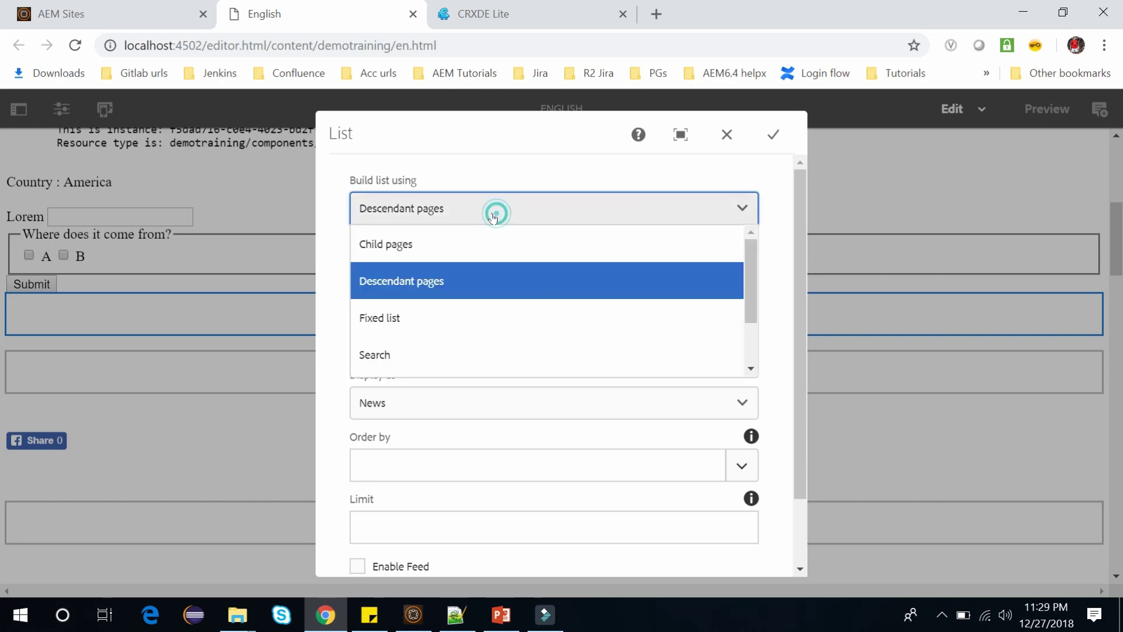
pyautogui.click(395, 323)
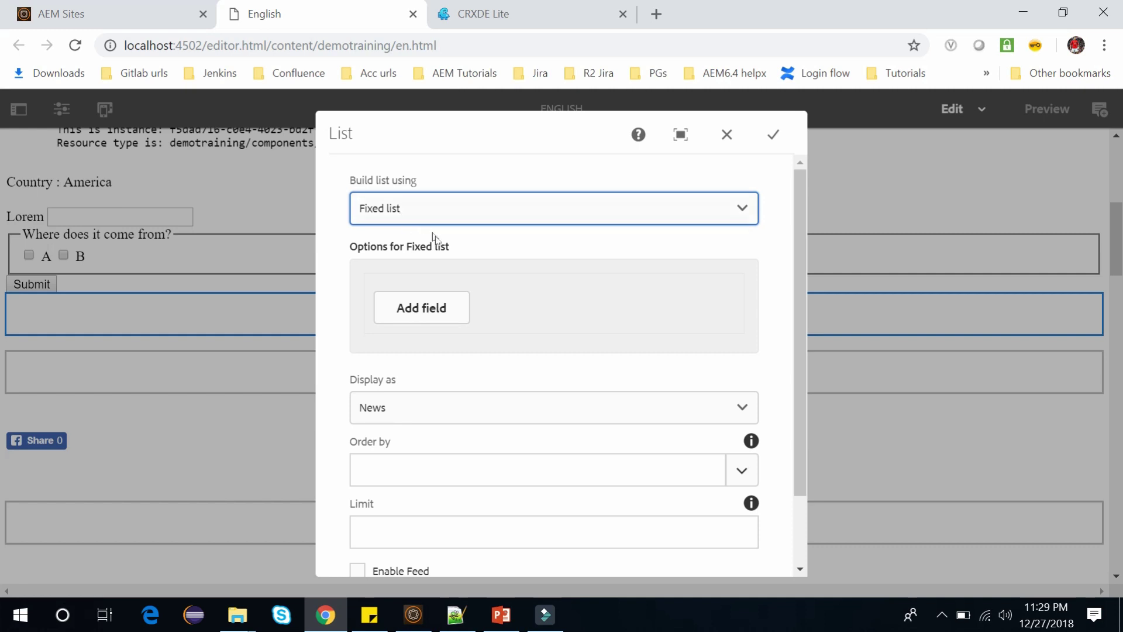
pyautogui.click(501, 227)
pyautogui.click(426, 351)
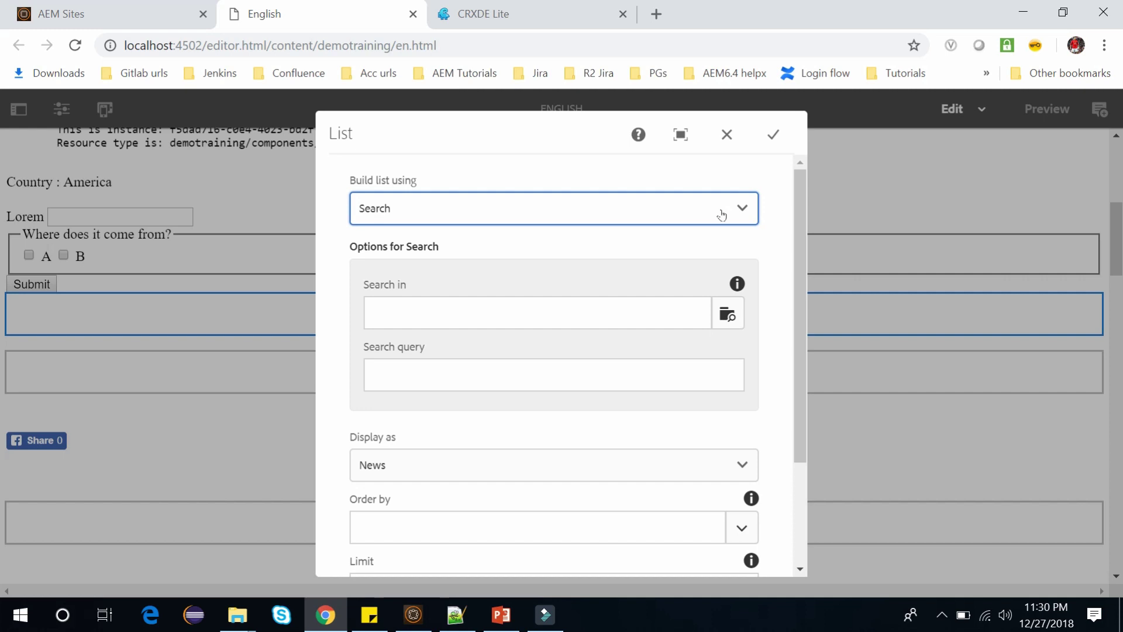
# In CRXDE Lite, expand libs > cq > gui in the repository tree.
pyautogui.click(496, 5)
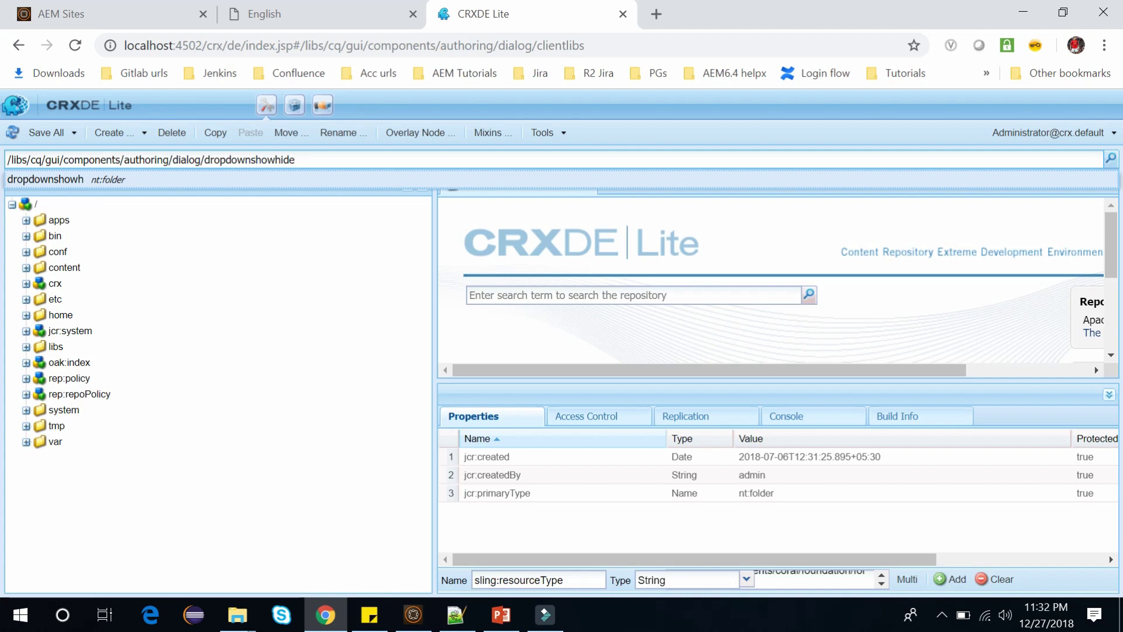
pyautogui.click(25, 349)
pyautogui.scroll(-1, 35, 362)
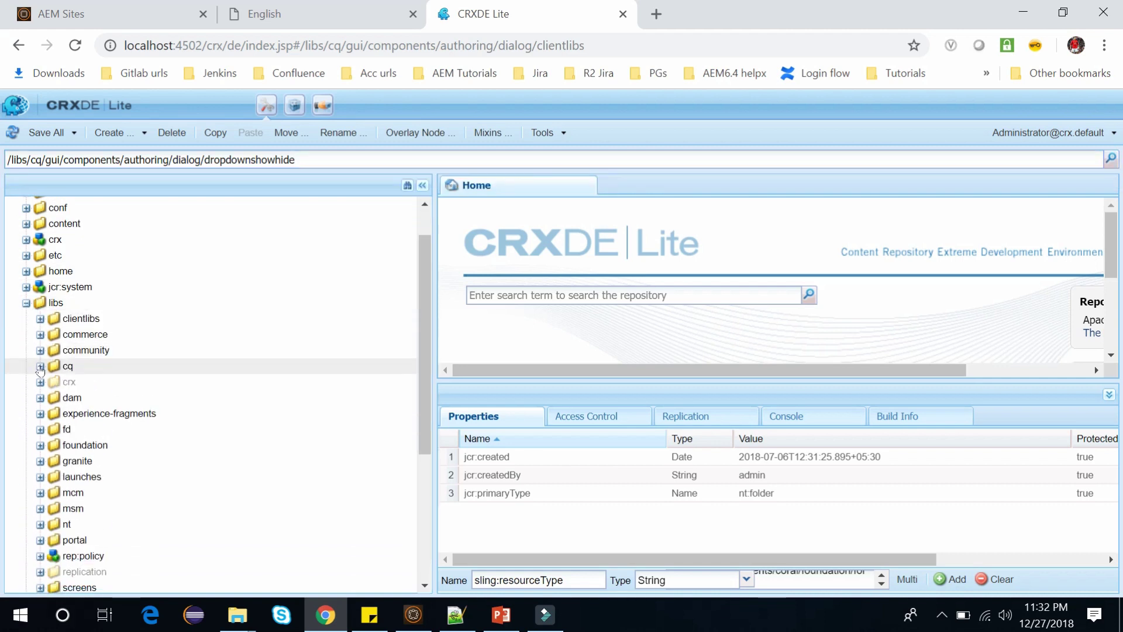
pyautogui.click(40, 366)
pyautogui.scroll(-3, 40, 370)
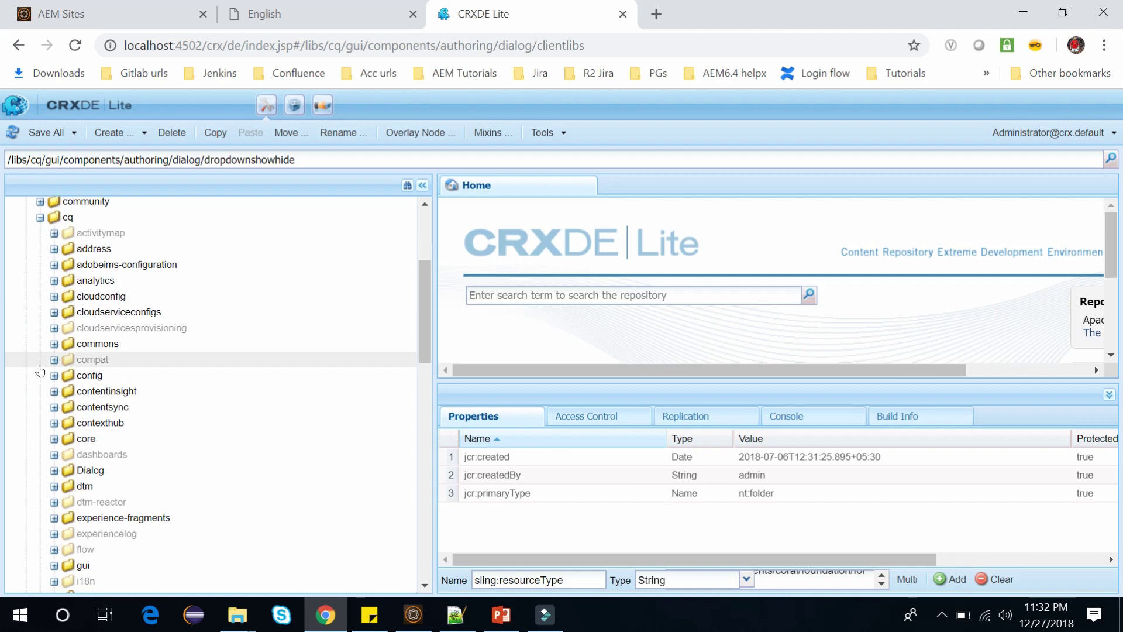
pyautogui.scroll(-3, 40, 370)
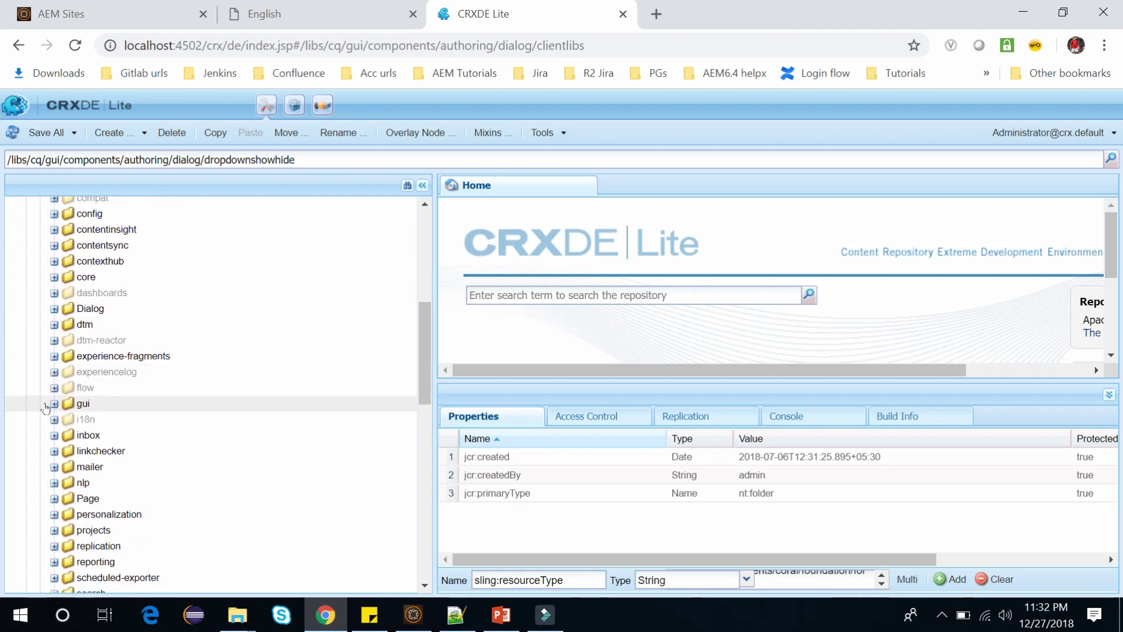
pyautogui.click(54, 403)
# Expand authoring > dialog > dropdownshowhide > clientlibs > js and open dropdownshowhide.js.
pyautogui.scroll(-1, 43, 403)
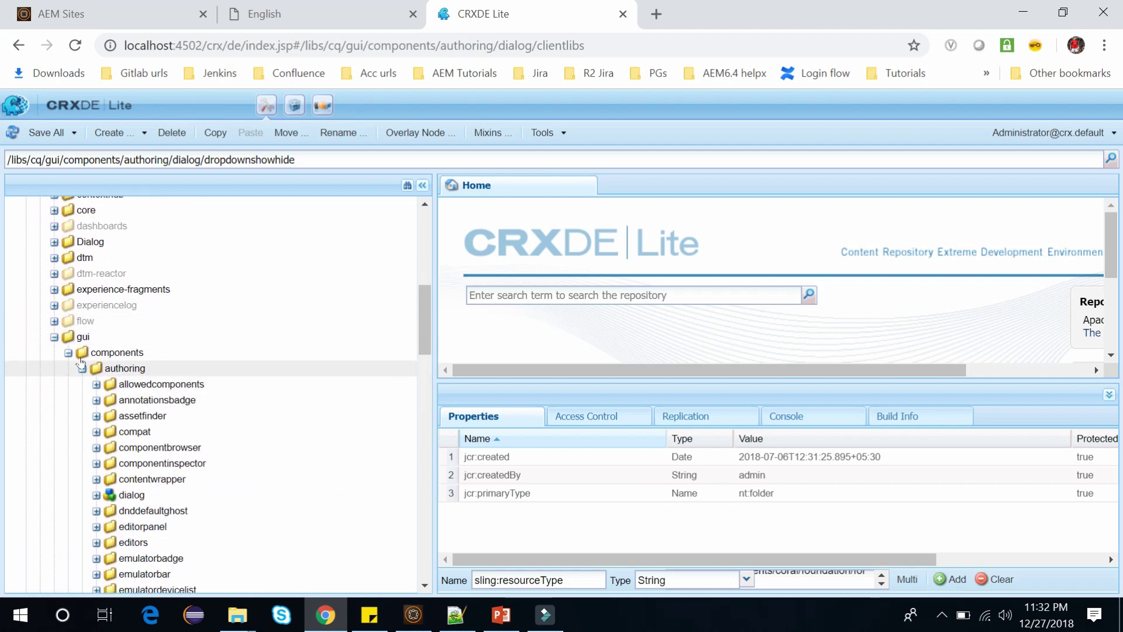
pyautogui.scroll(-1, 123, 372)
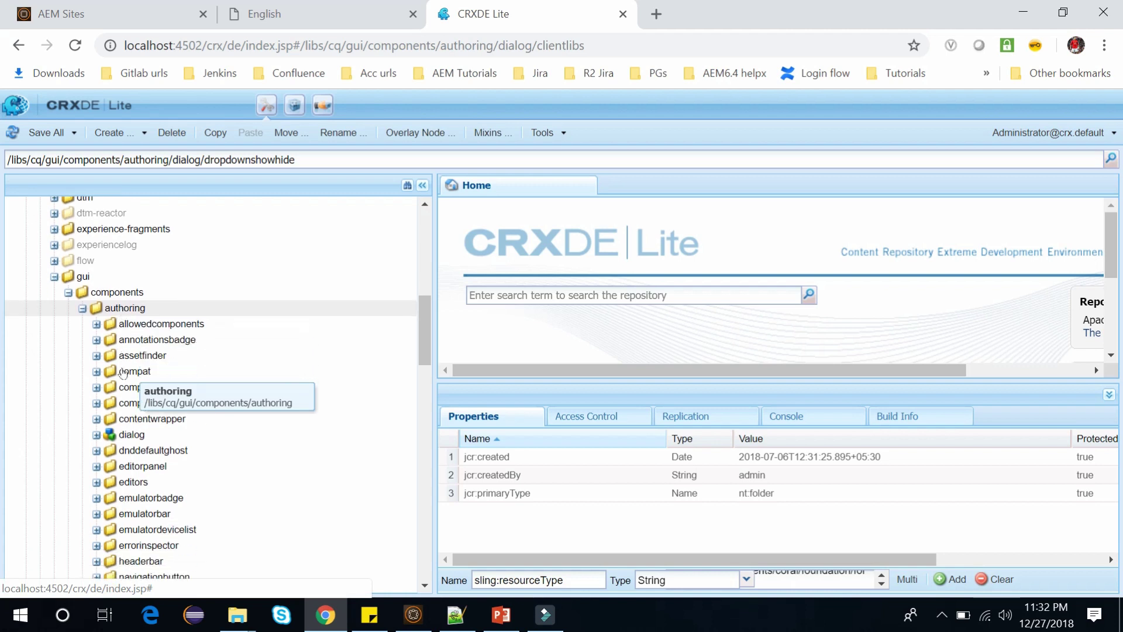
pyautogui.scroll(-1, 123, 373)
pyautogui.click(97, 383)
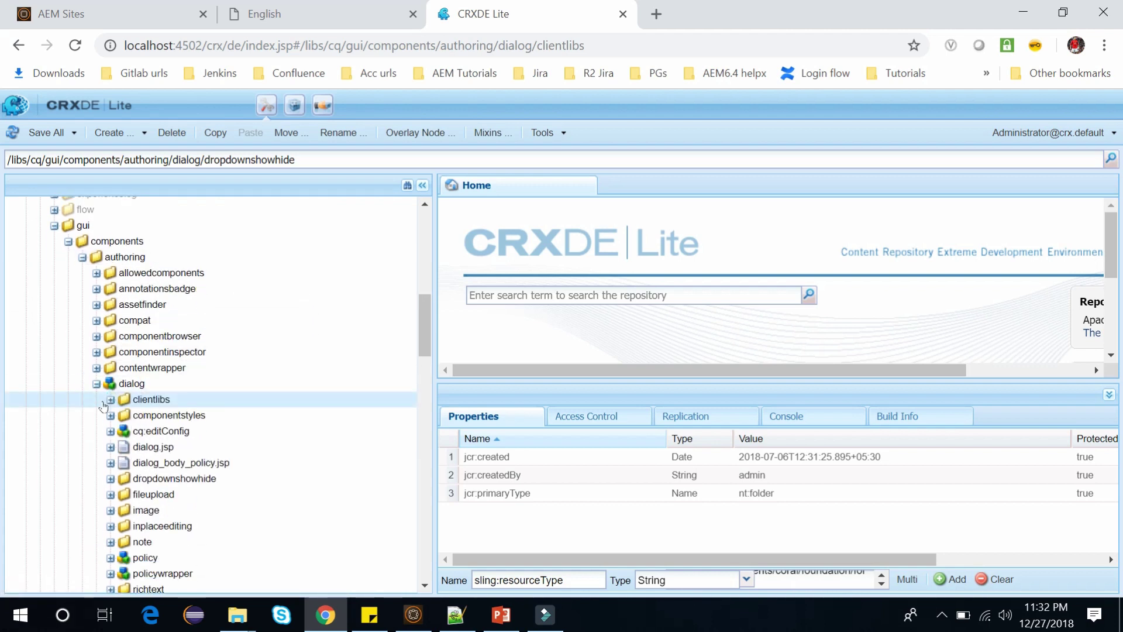
pyautogui.scroll(-2, 193, 397)
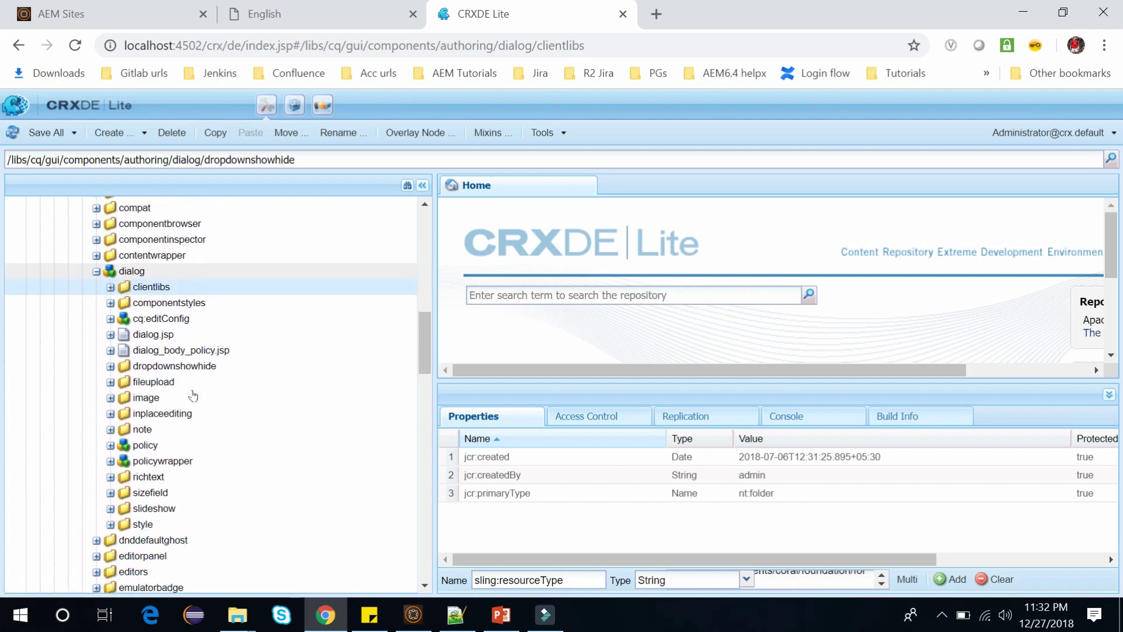
pyautogui.scroll(-1, 193, 395)
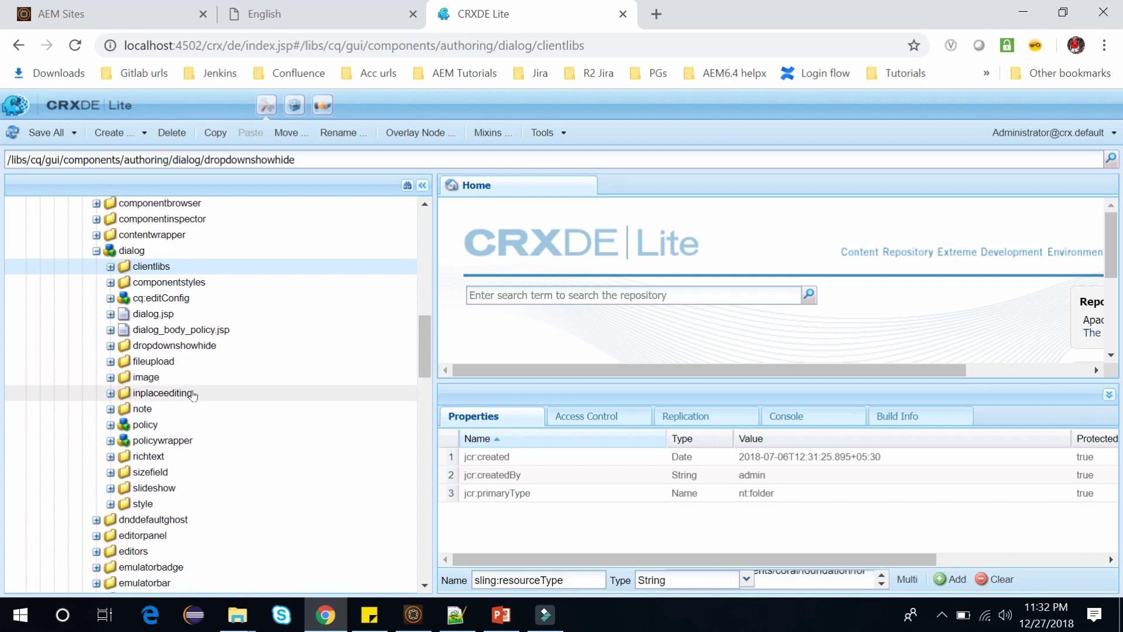
pyautogui.doubleClick(198, 346)
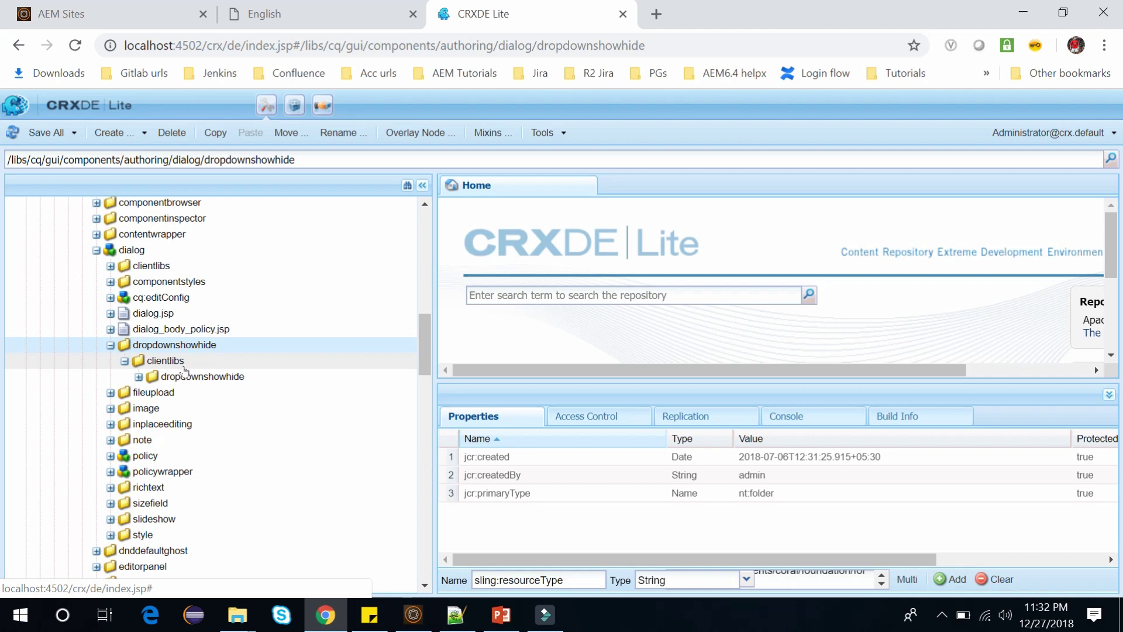
pyautogui.click(137, 377)
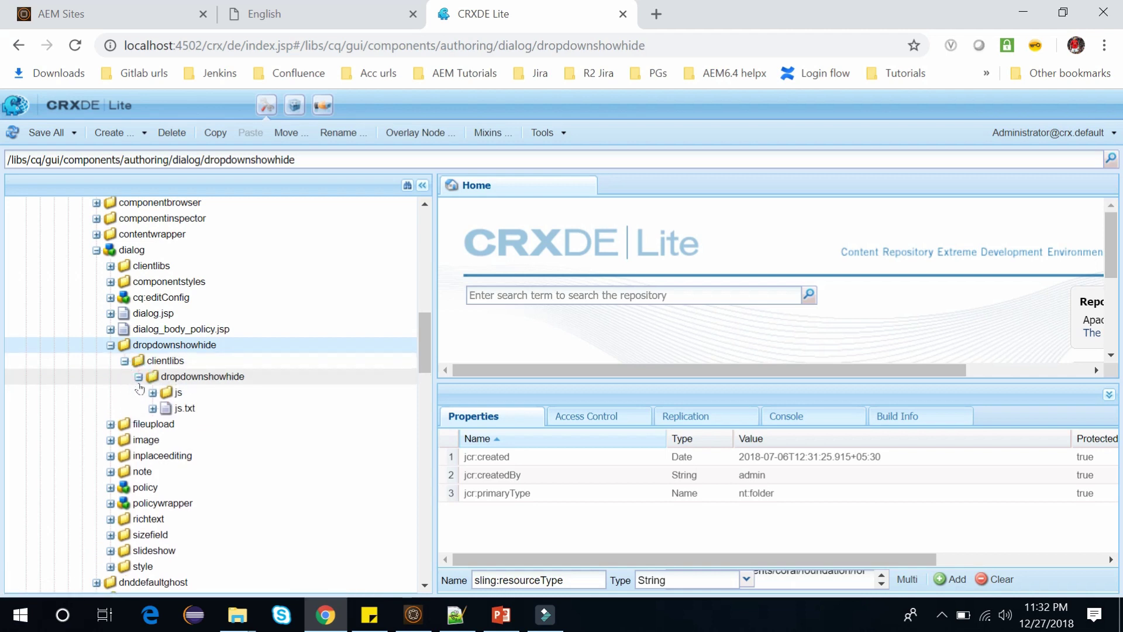
pyautogui.click(147, 393)
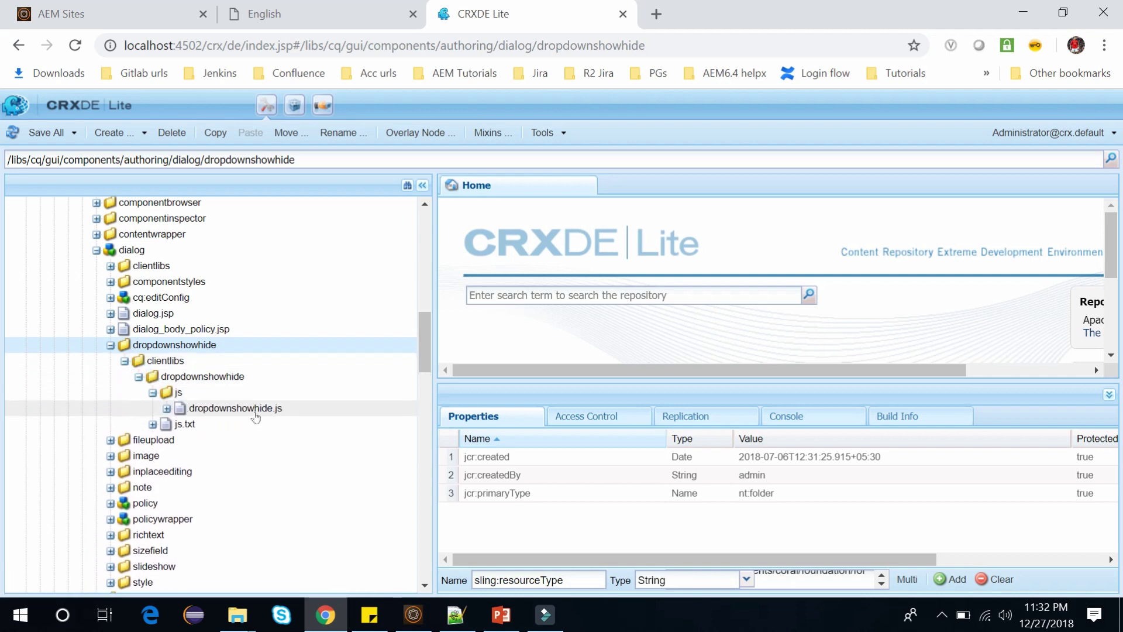
pyautogui.click(284, 409)
pyautogui.doubleClick(284, 409)
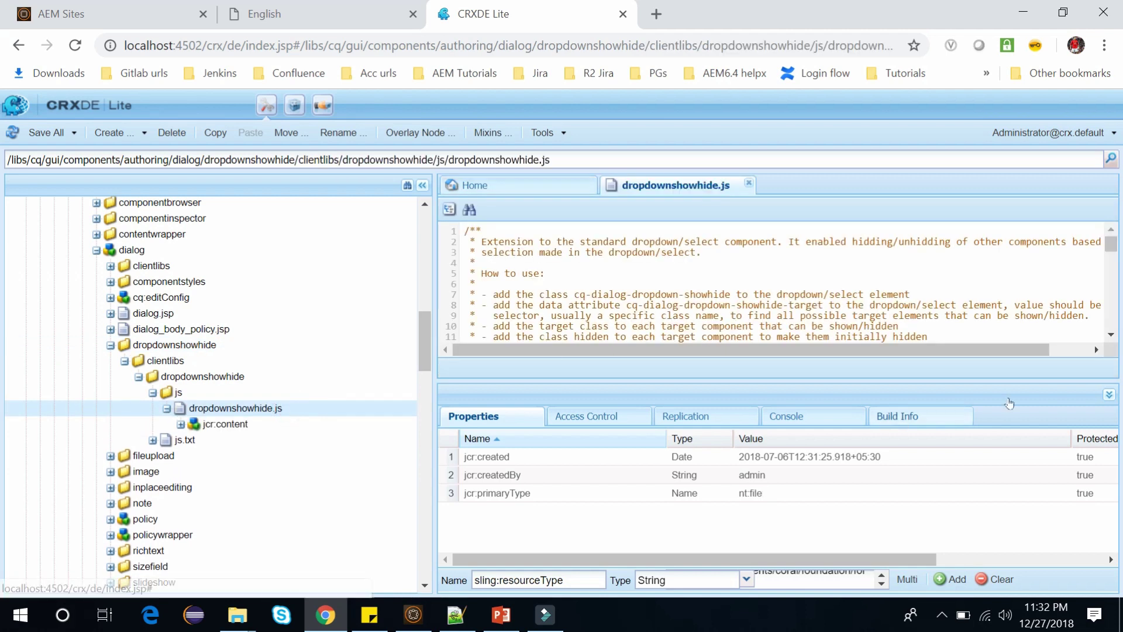
# Widen the code editor to review dropdownshowhide.js, then return to the browser's List dialog.
pyautogui.click(1108, 395)
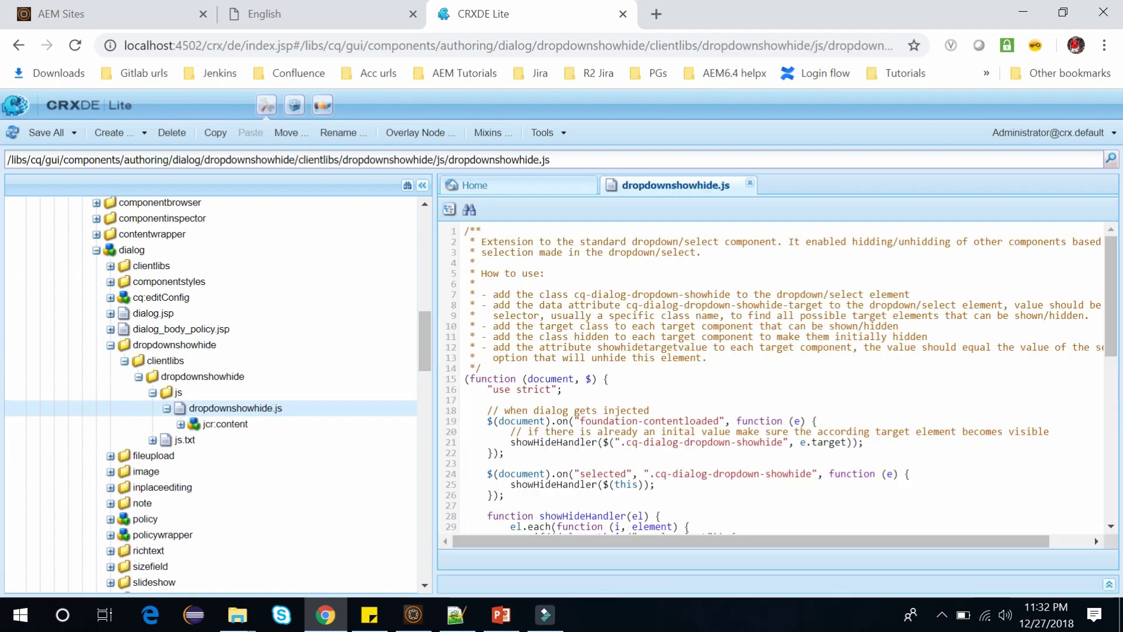
pyautogui.moveTo(435, 380); pyautogui.dragTo(313, 380)
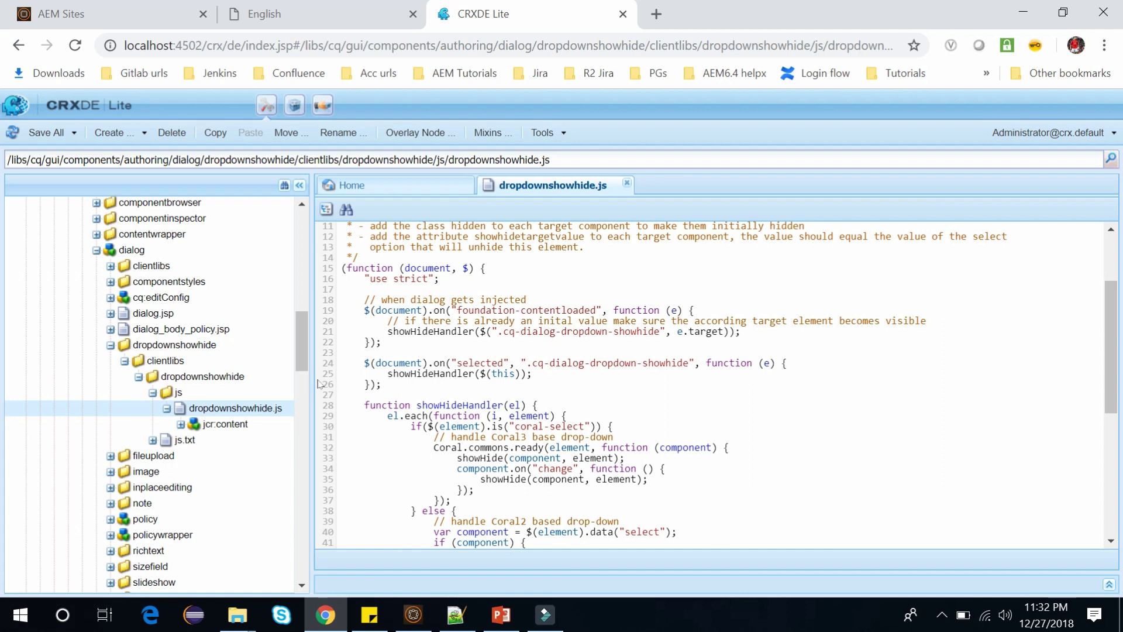
pyautogui.click(202, 376)
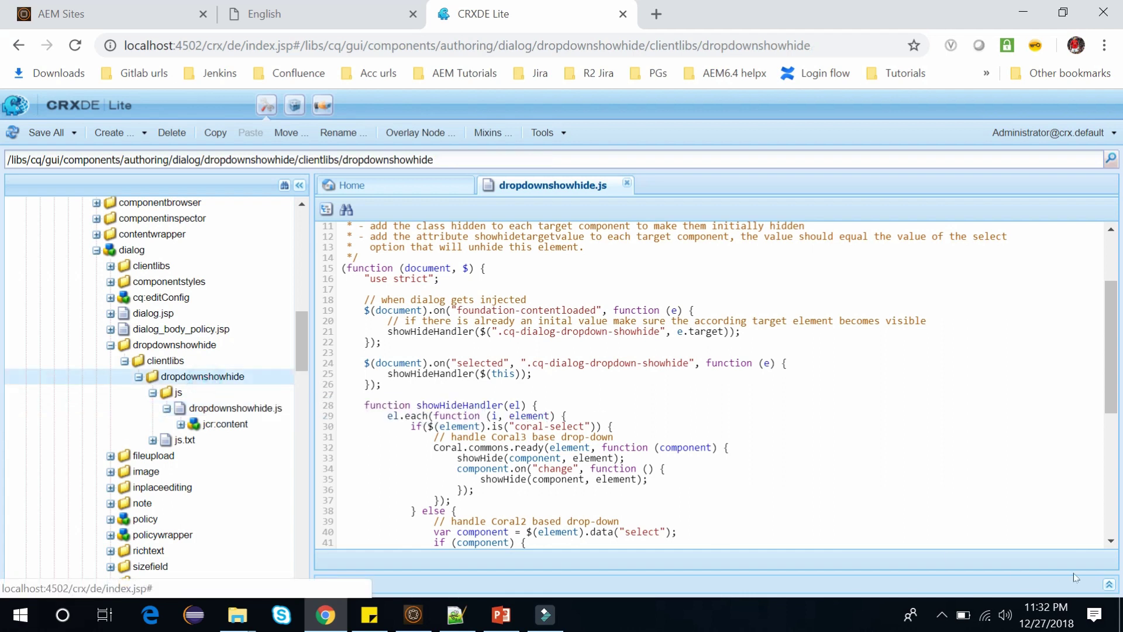
pyautogui.click(1109, 585)
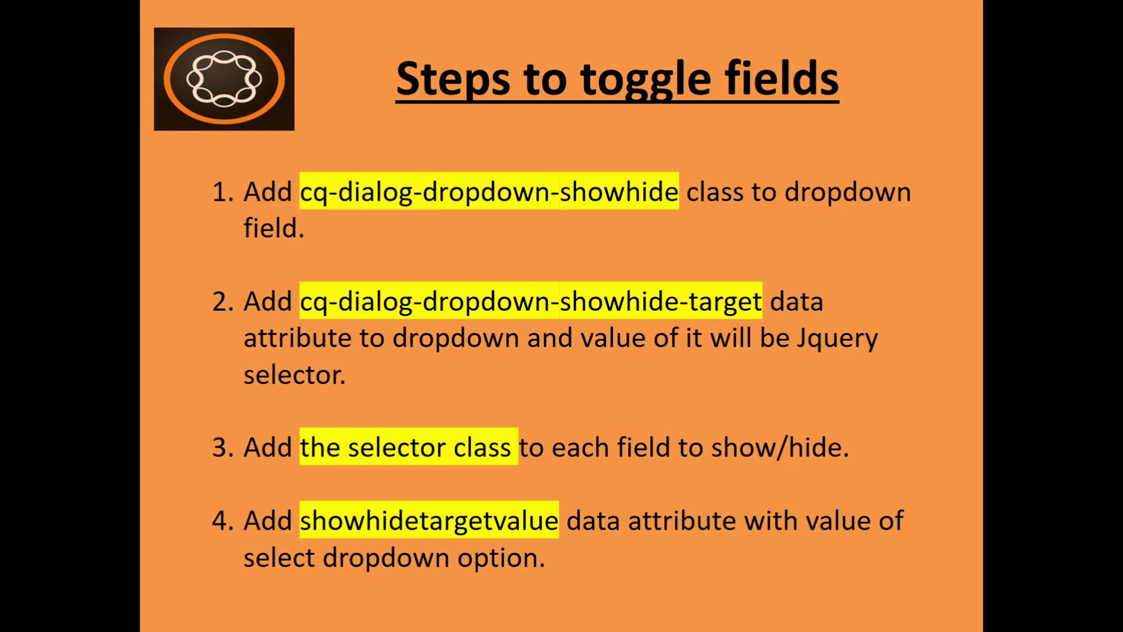
pyautogui.press('Escape')
pyautogui.hotkey('alt', 'Tab')
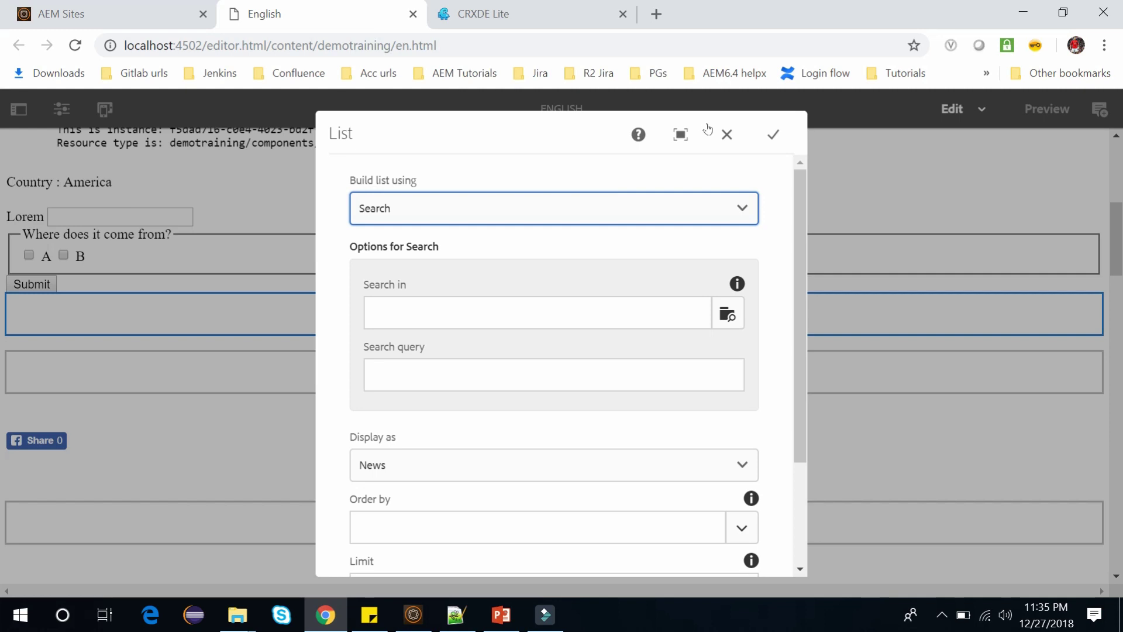
# Close the List dialog unsaved and open the Hello World component's properties.
pyautogui.click(727, 134)
pyautogui.scroll(2, 532, 377)
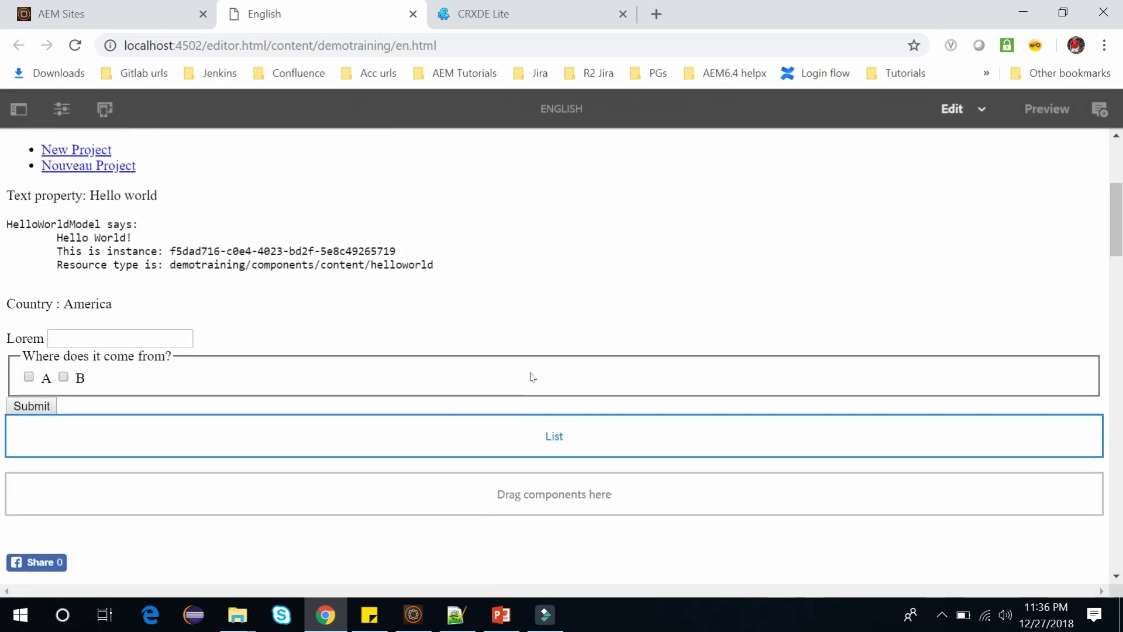
pyautogui.scroll(3, 532, 377)
pyautogui.click(264, 424)
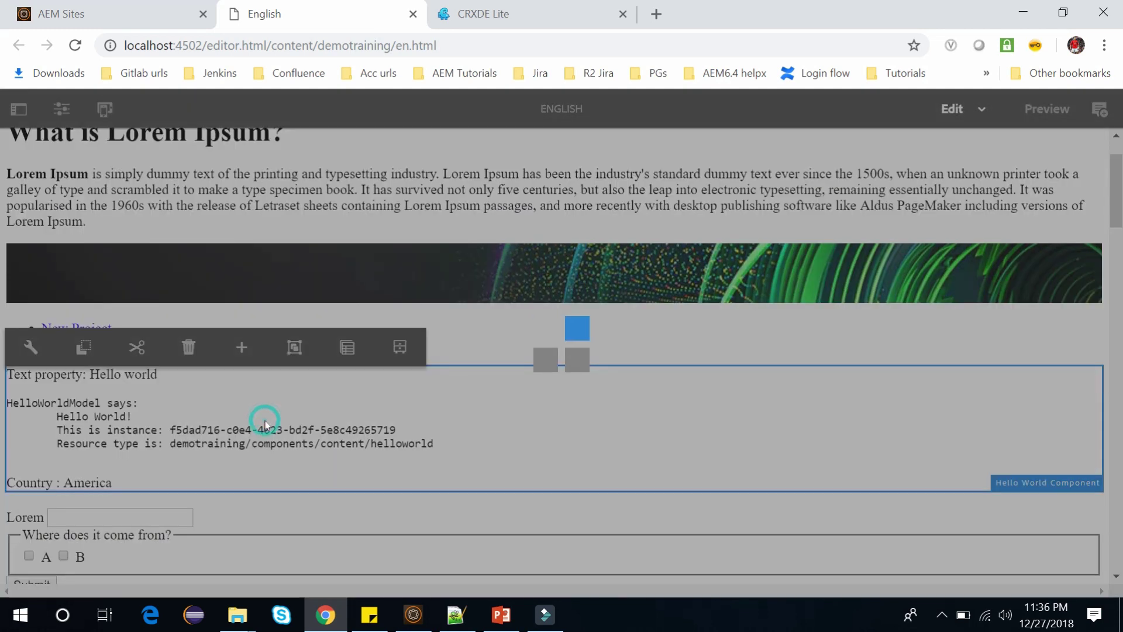
pyautogui.click(265, 424)
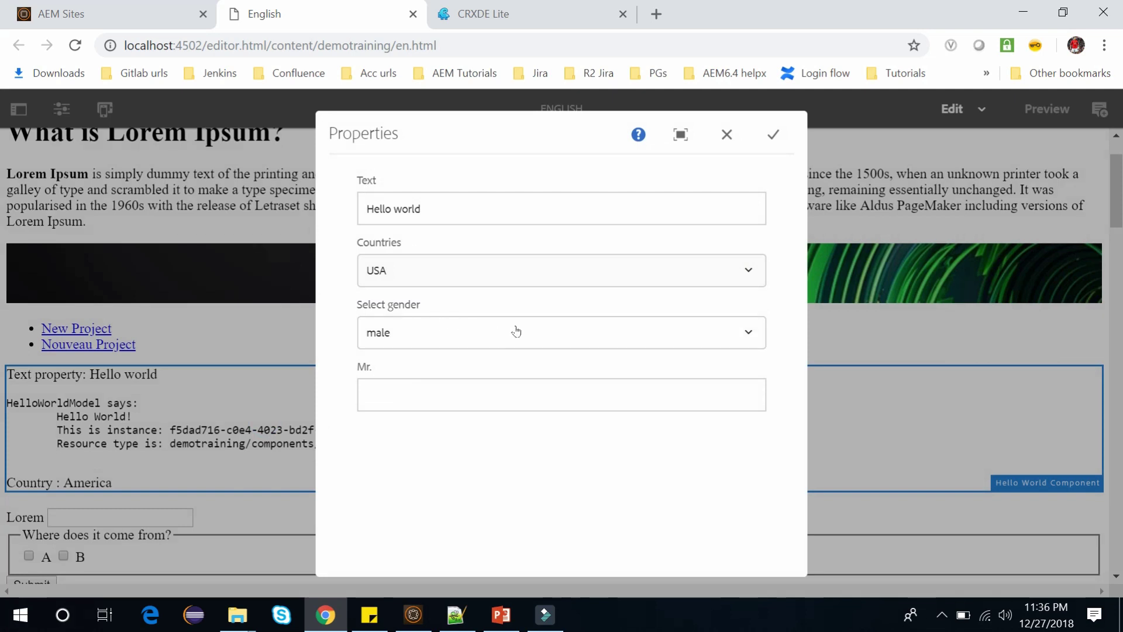
# Toggle Select gender between male (Mr. field) and female (Mrs. field), then close the dialog and go back to CRXDE Lite.
pyautogui.click(642, 334)
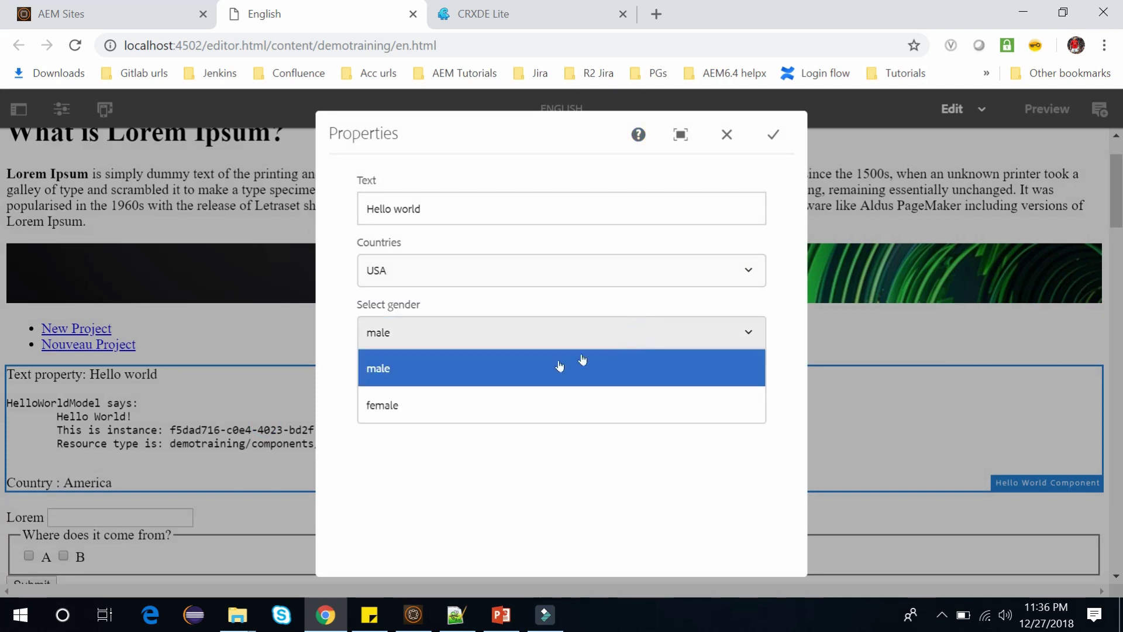
pyautogui.click(526, 368)
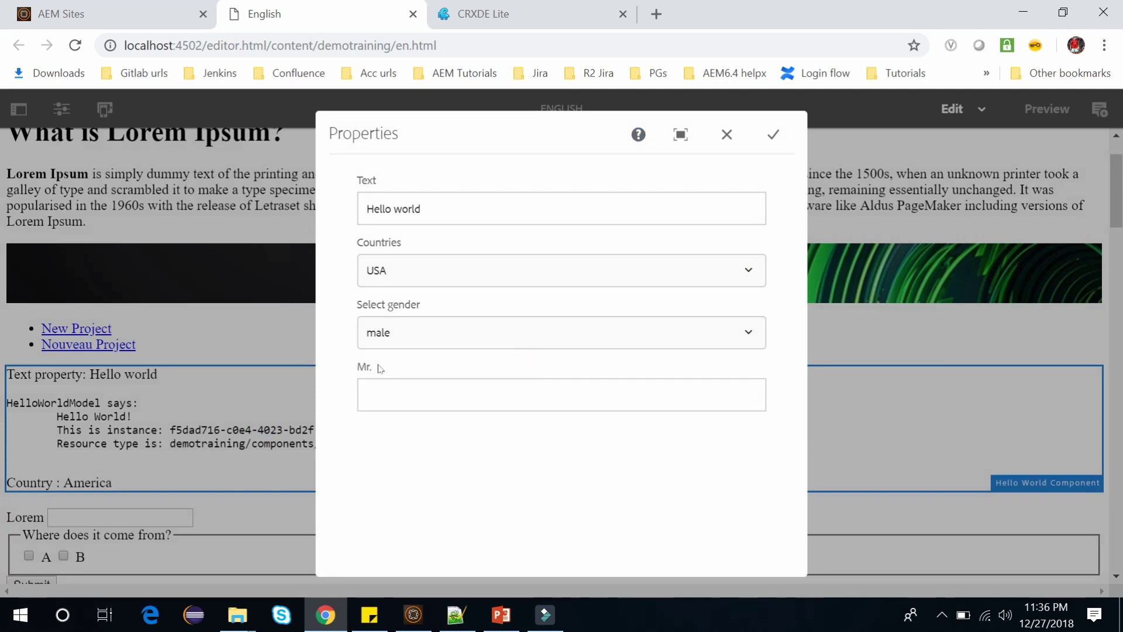
pyautogui.click(392, 394)
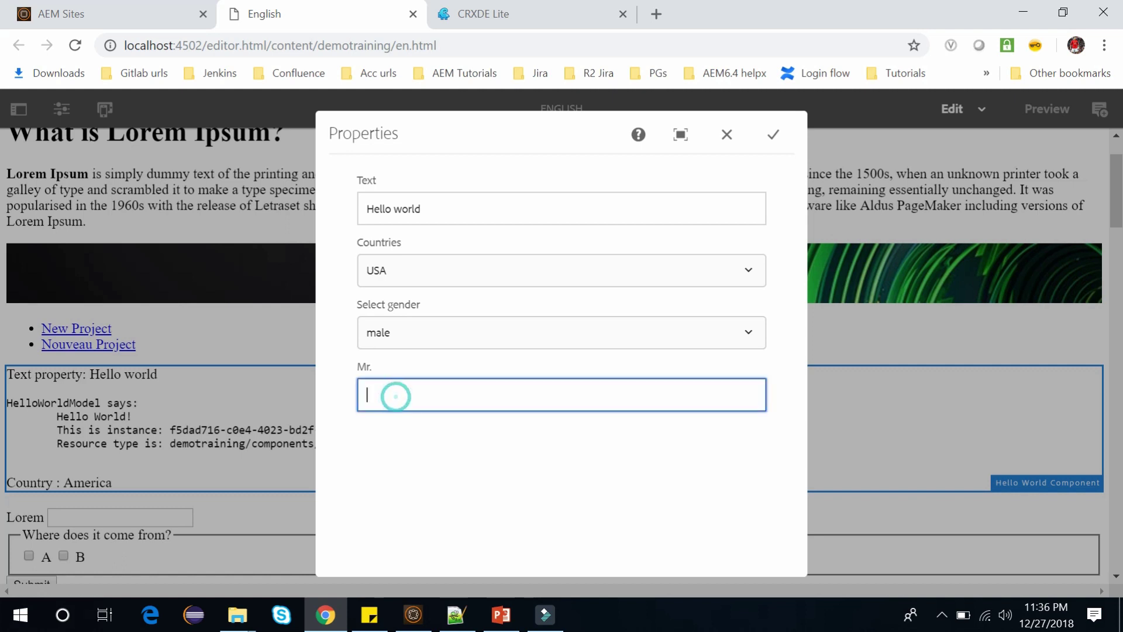
pyautogui.click(487, 347)
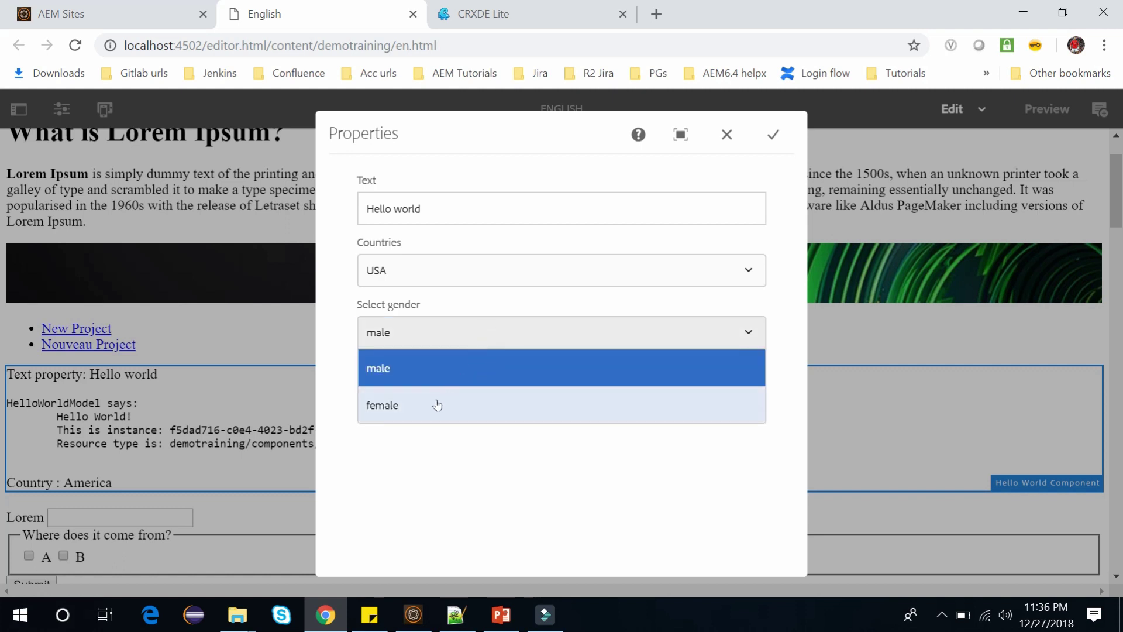
pyautogui.click(438, 404)
pyautogui.doubleClick(375, 367)
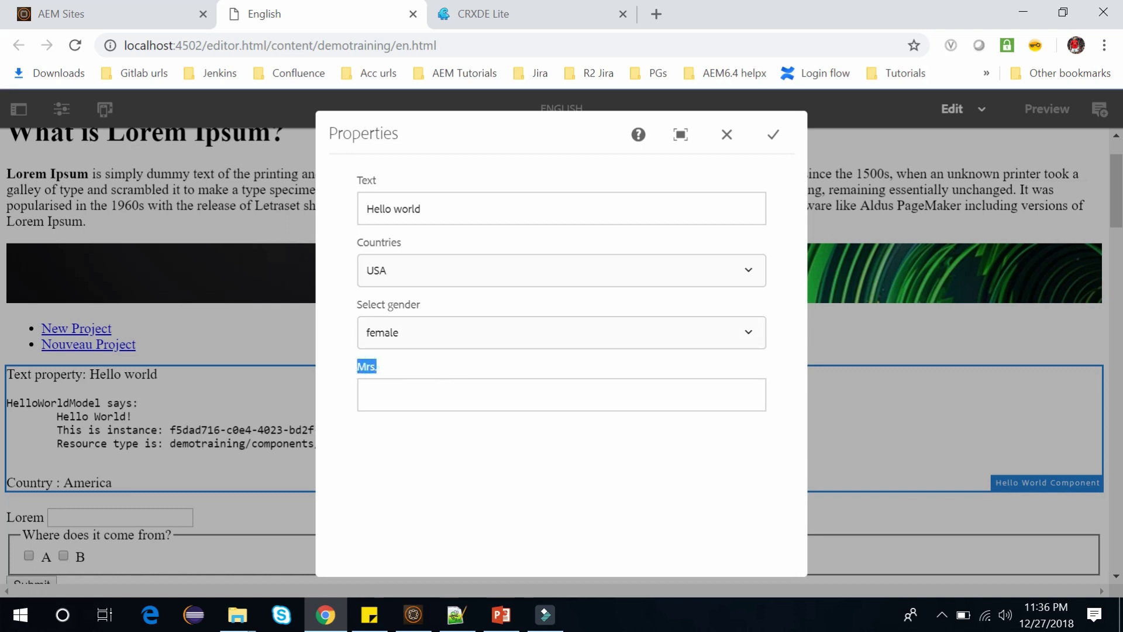
pyautogui.click(725, 135)
pyautogui.click(483, 14)
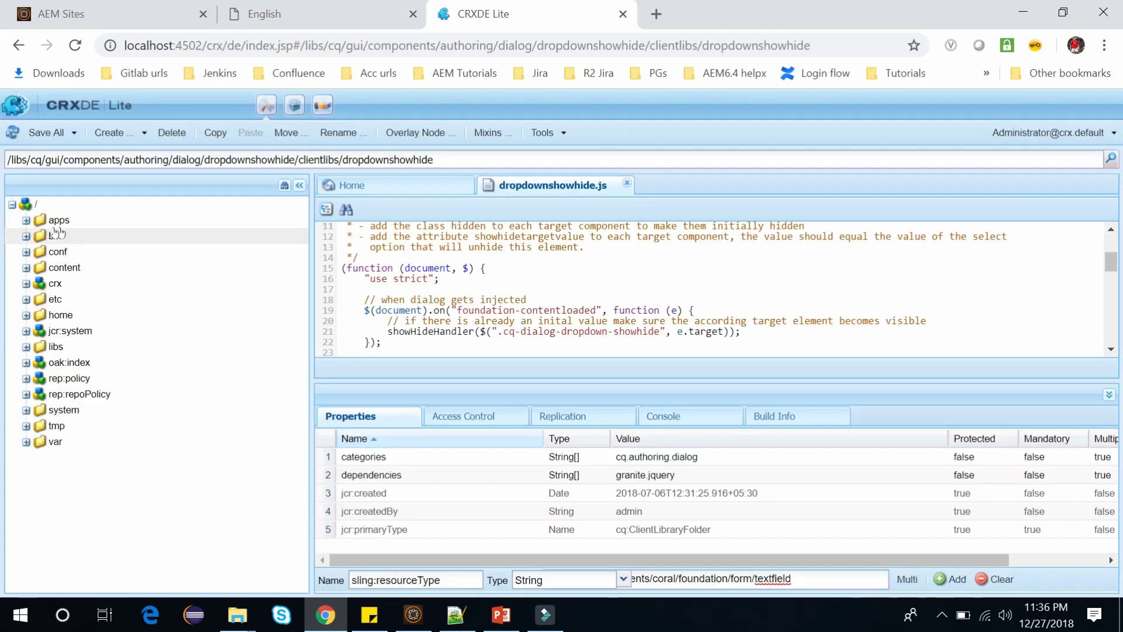
# Expand apps > demotraining > components > content > helloworld in the repository tree.
pyautogui.click(23, 221)
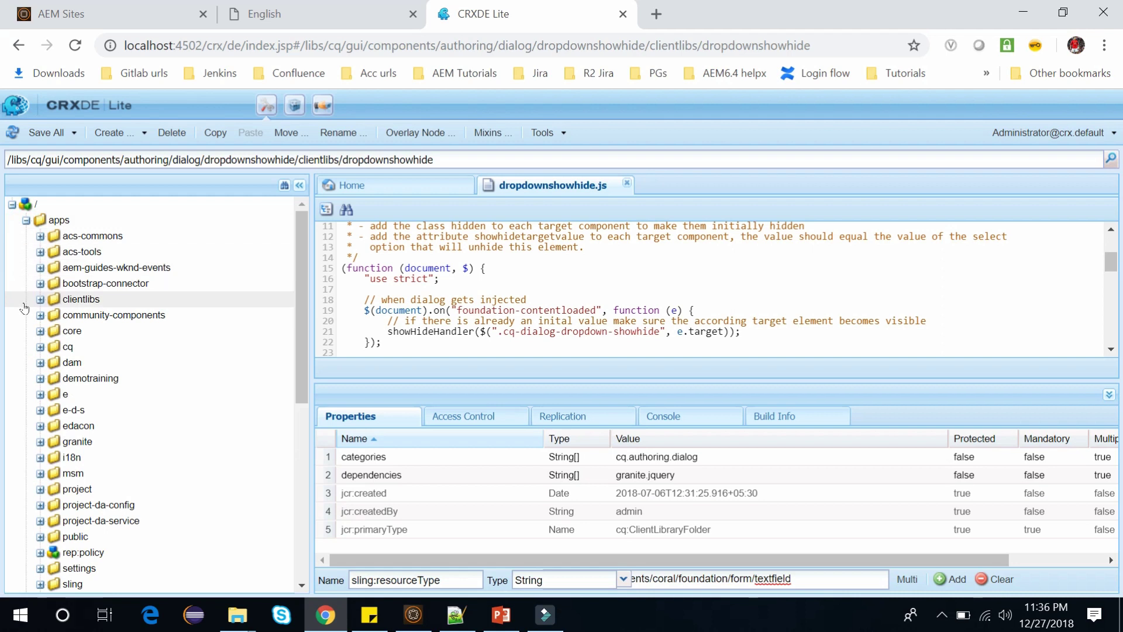
pyautogui.scroll(-2, 29, 348)
pyautogui.click(39, 355)
pyautogui.click(47, 385)
pyautogui.click(51, 403)
pyautogui.scroll(-1, 53, 409)
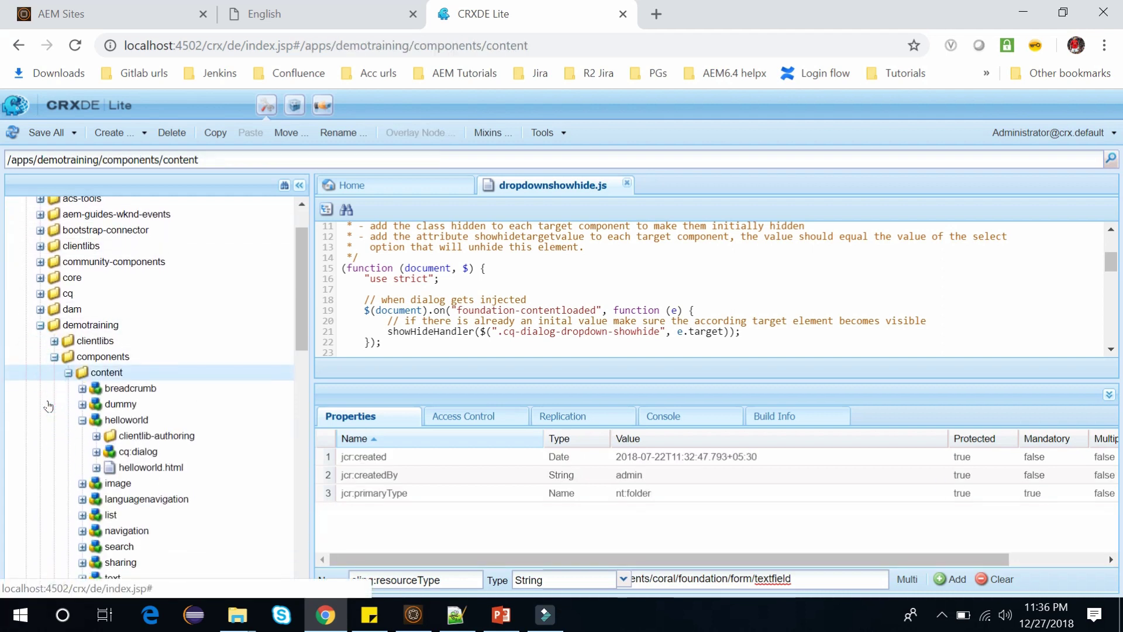
# Delete helloworld's clientlib-authoring folder and save all changes.
pyautogui.click(147, 417)
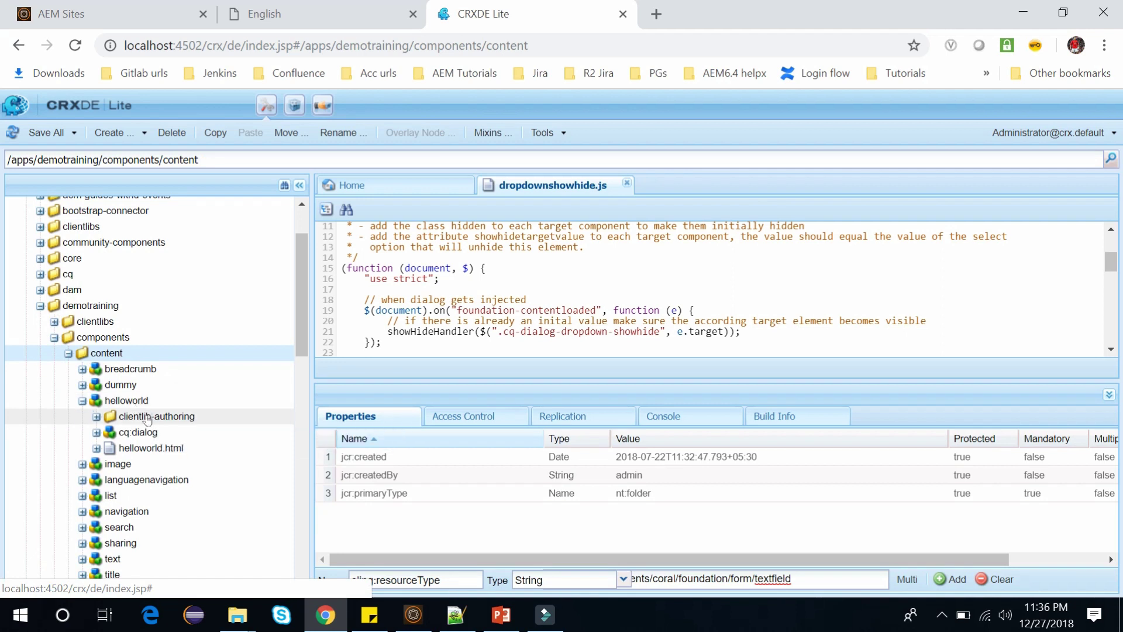
pyautogui.rightClick(147, 416)
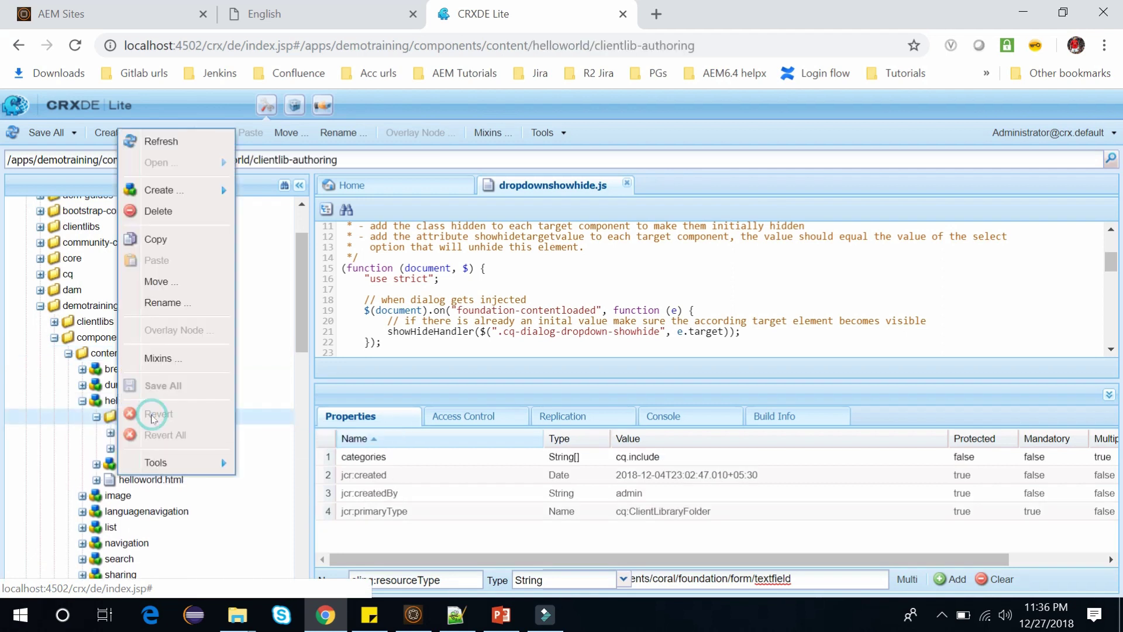
pyautogui.click(169, 215)
pyautogui.click(46, 134)
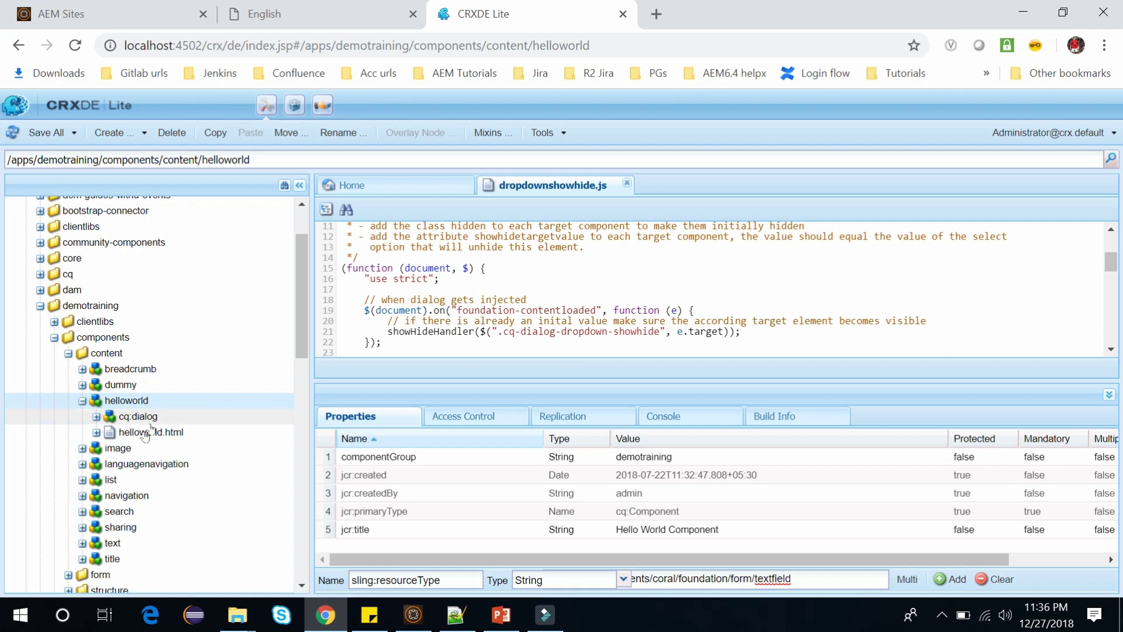
pyautogui.scroll(-1, 144, 438)
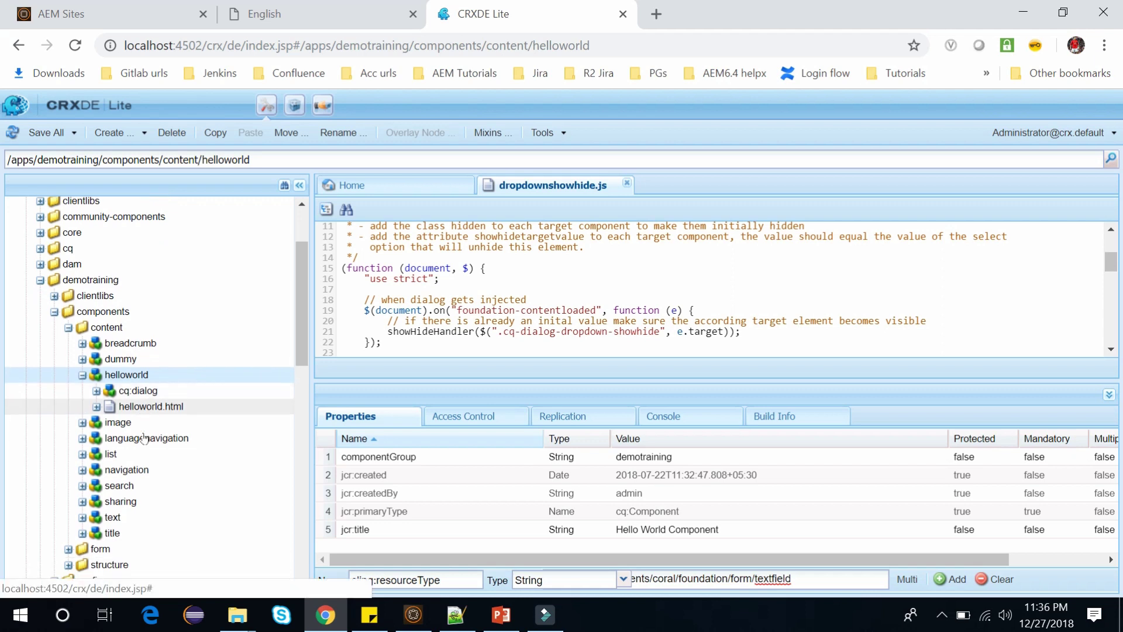
pyautogui.click(179, 392)
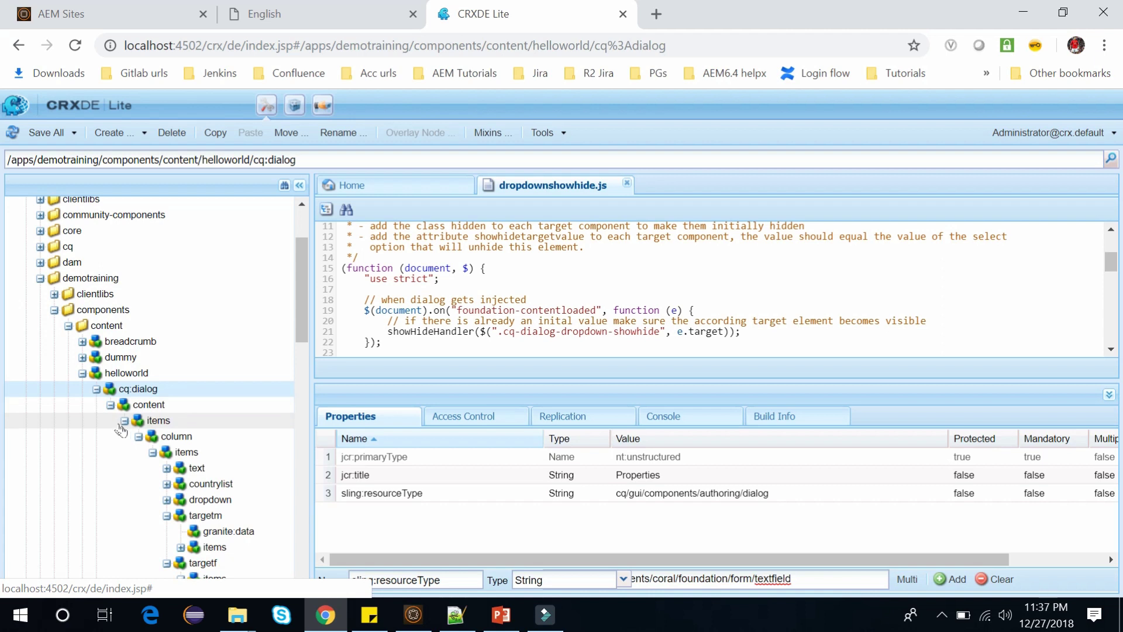
# Widen the tree and expand cq:dialog > content > items > column > items to open the dropdown node.
pyautogui.click(137, 437)
pyautogui.click(137, 437)
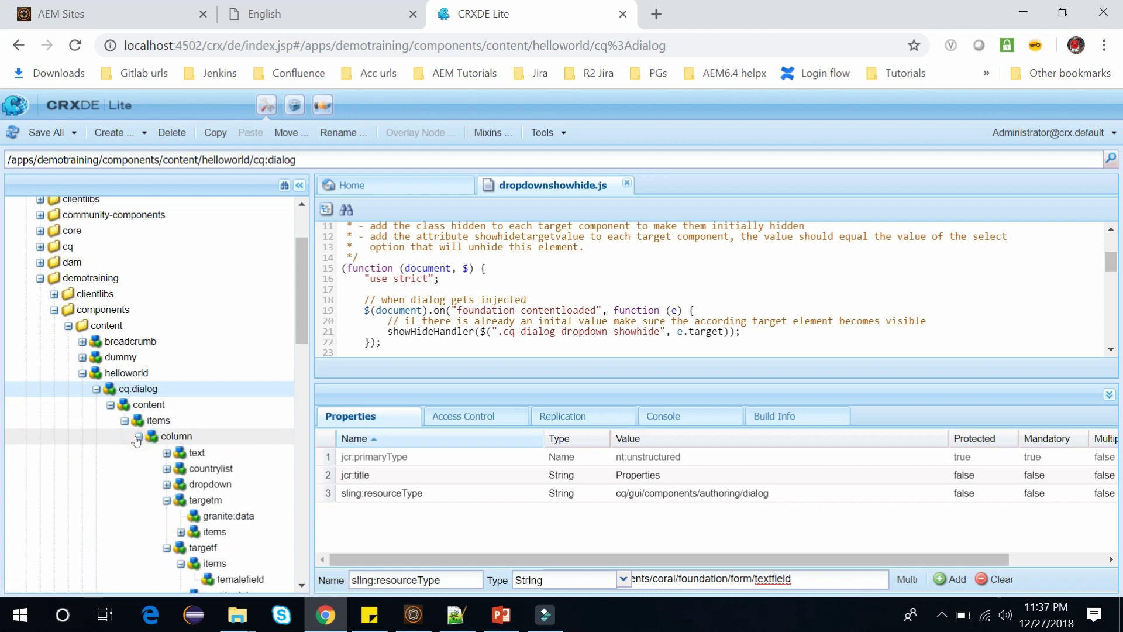
pyautogui.click(153, 452)
pyautogui.moveTo(311, 443); pyautogui.dragTo(424, 451)
pyautogui.click(151, 453)
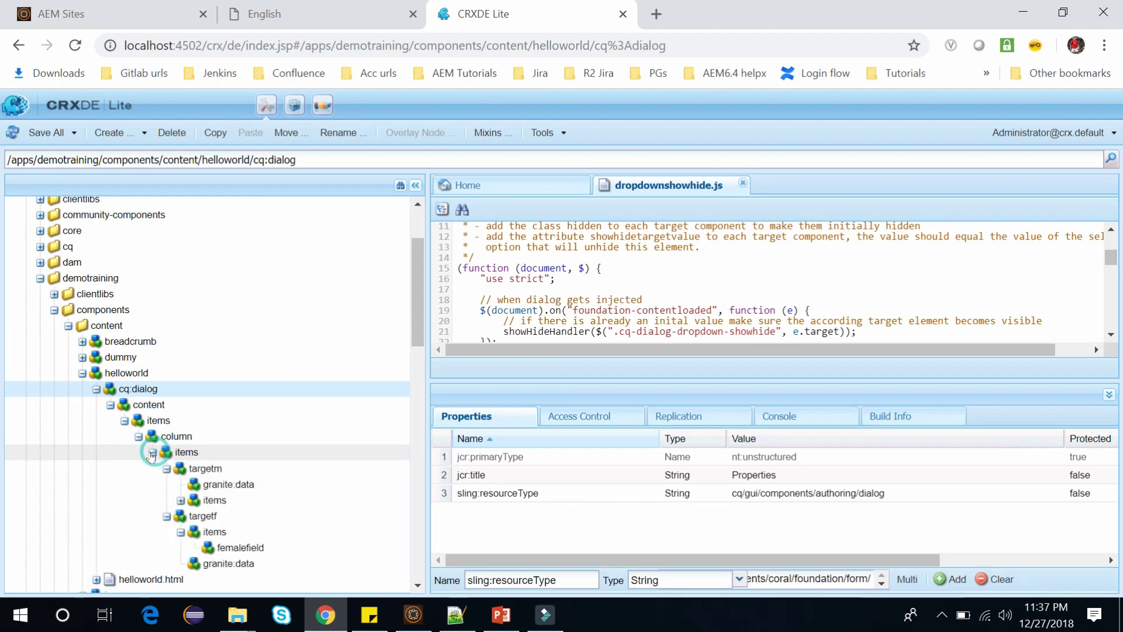
pyautogui.click(166, 530)
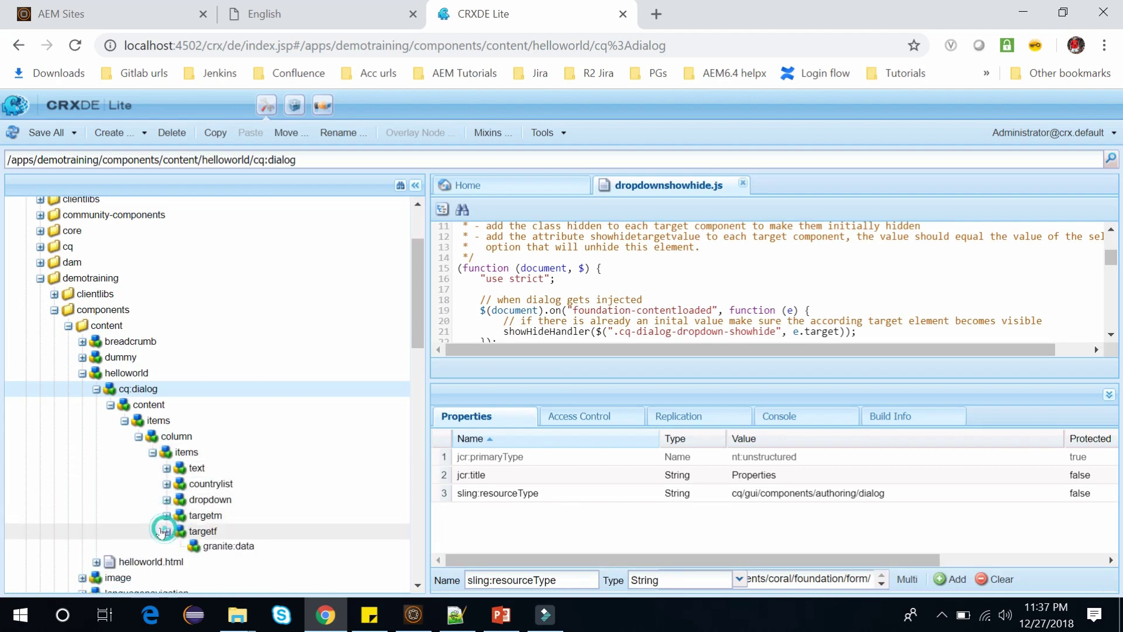
pyautogui.doubleClick(282, 502)
pyautogui.scroll(-1, 281, 506)
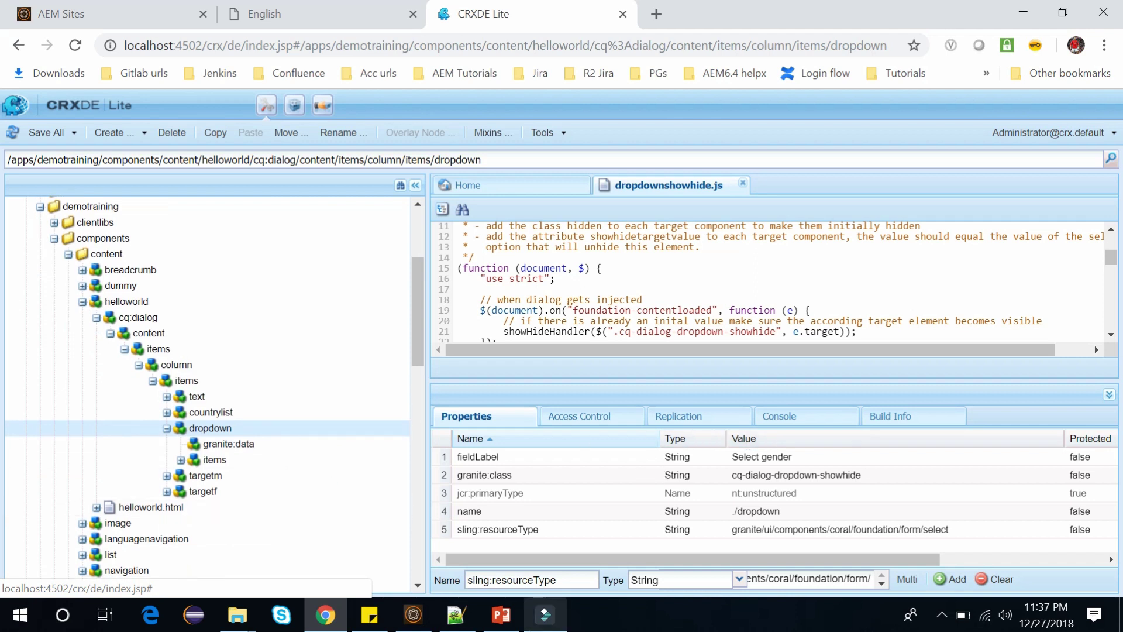
# Compare the toggle-steps slide with the dropdown's granite:class value cq-dialog-dropdown-showhide.
pyautogui.click(501, 614)
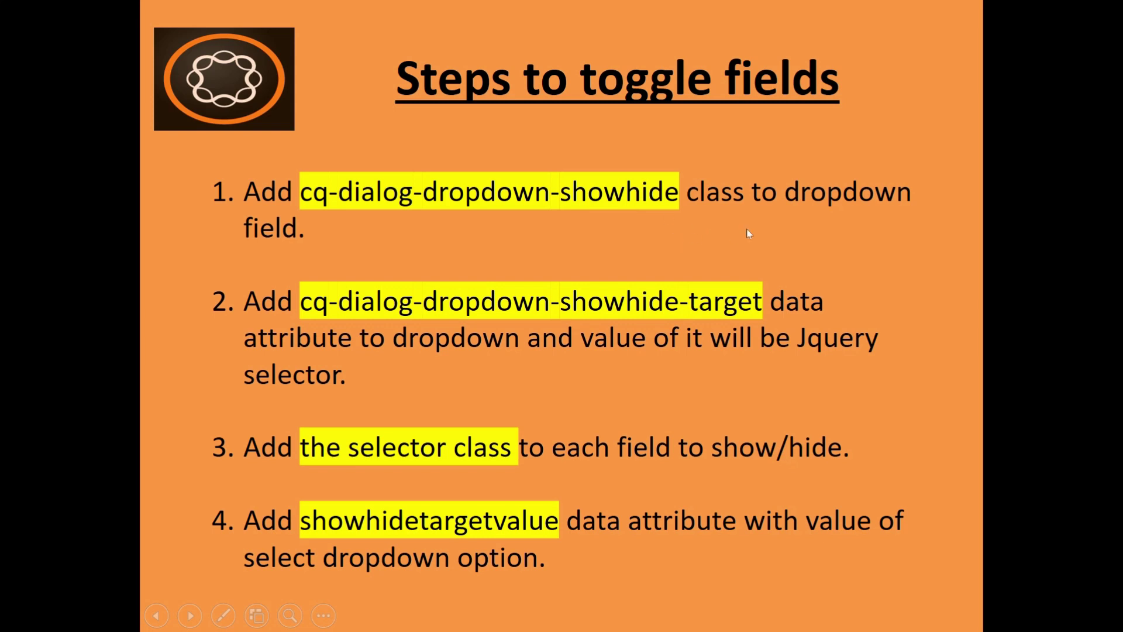
pyautogui.hotkey('alt', 'Tab')
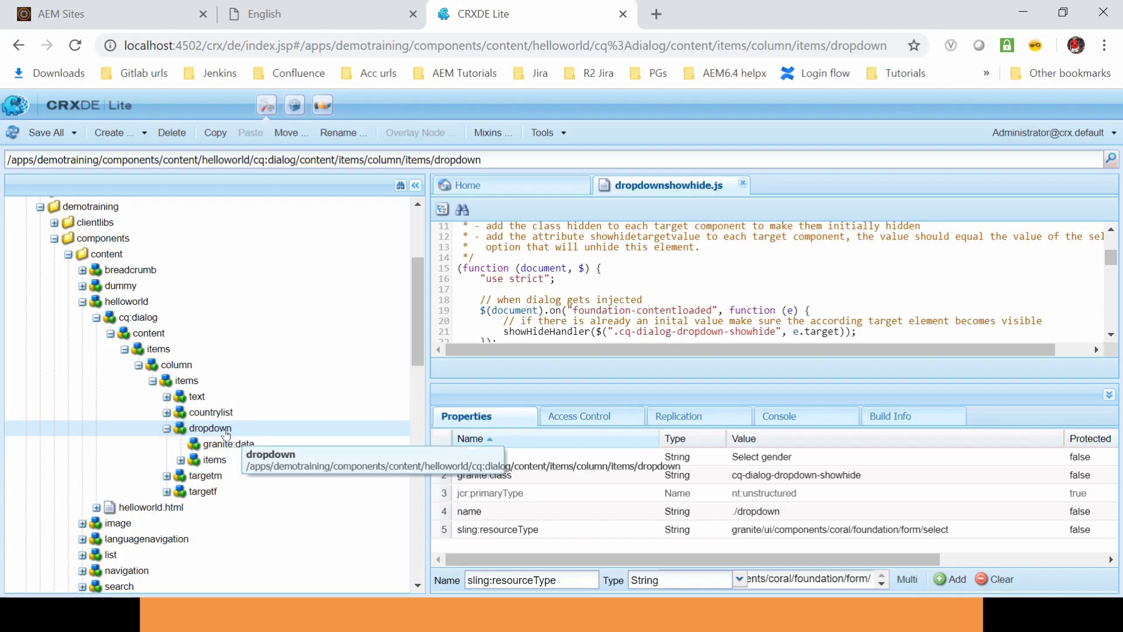
pyautogui.click(531, 483)
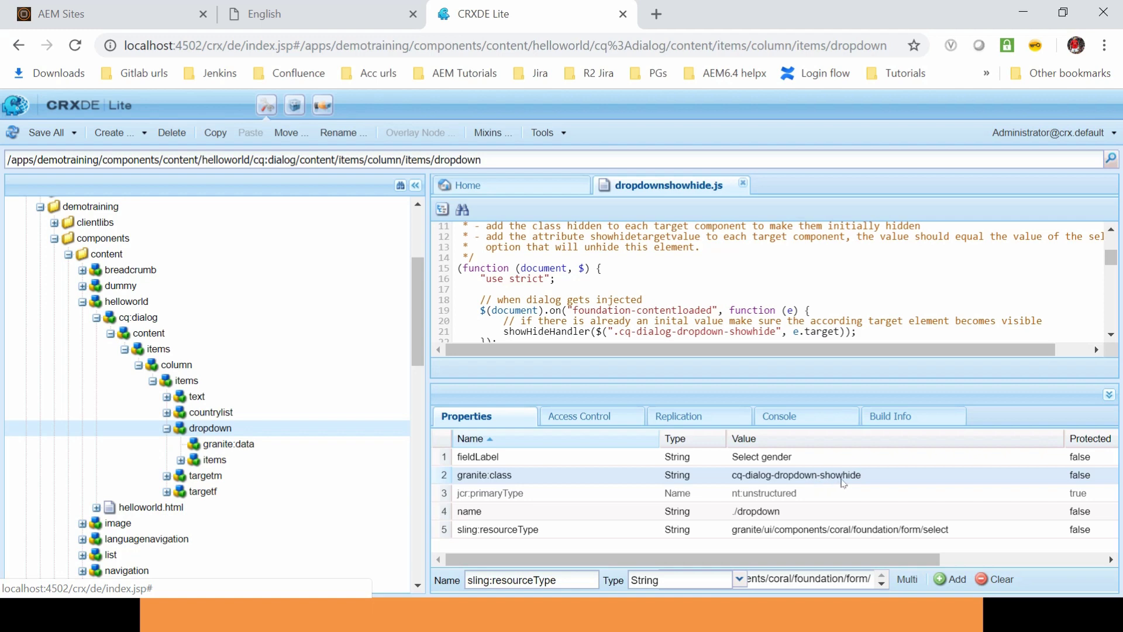
pyautogui.hotkey('alt', 'Tab')
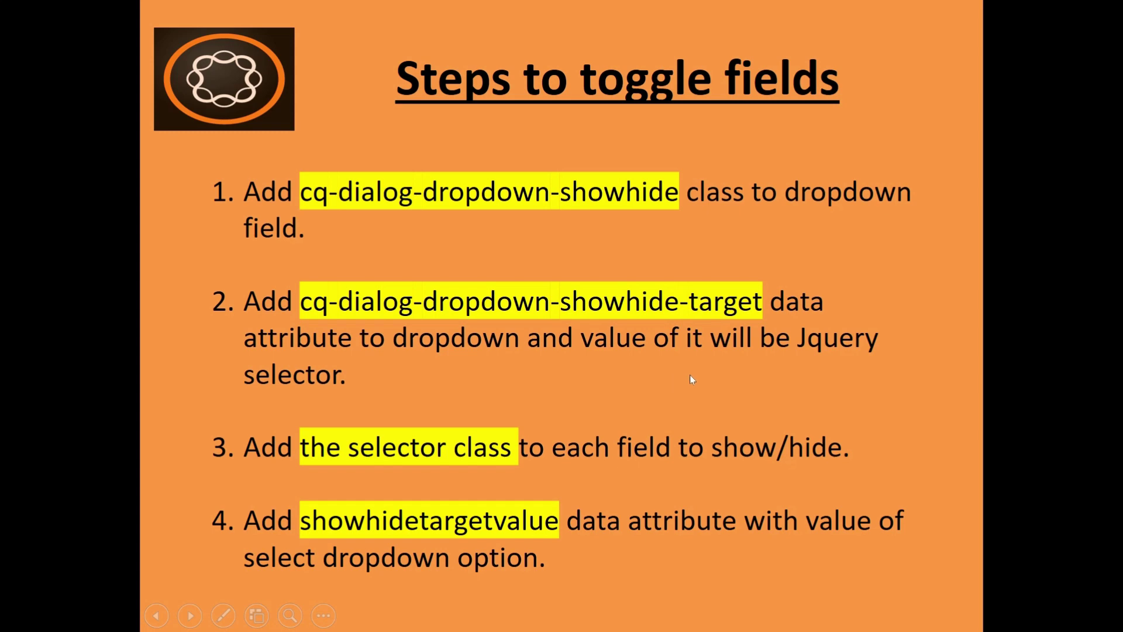
pyautogui.hotkey('alt', 'Tab')
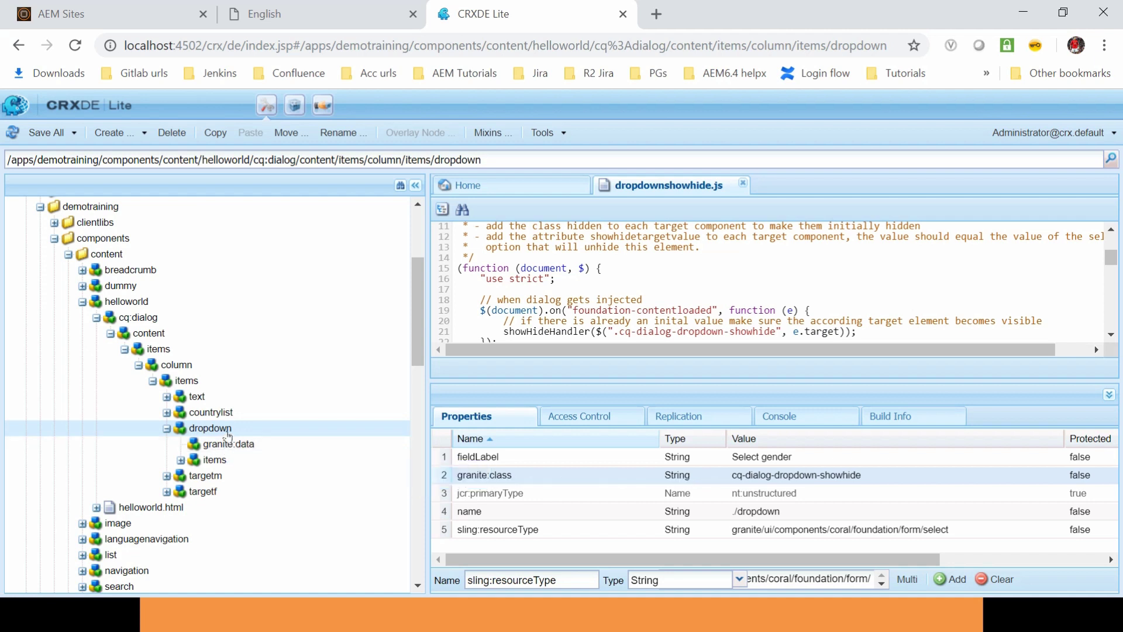
# Inspect granite:data's cq-dialog-dropdown-showhide-target value .showhidetargets unchanged, then collapse the dropdown node.
pyautogui.click(228, 446)
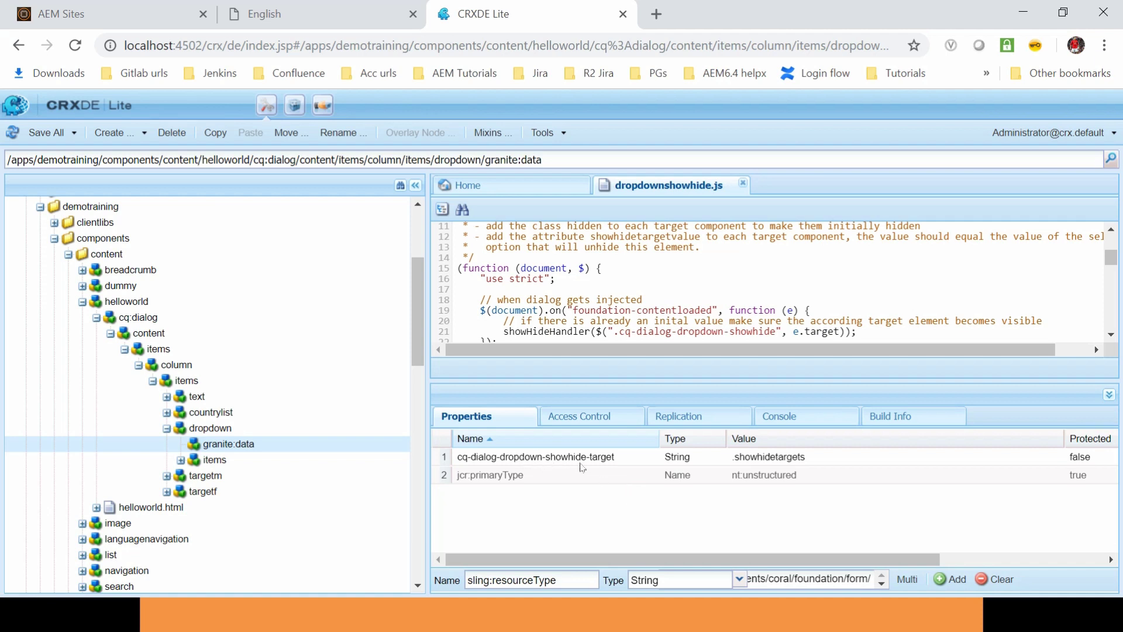
pyautogui.doubleClick(831, 457)
pyautogui.moveTo(831, 457); pyautogui.dragTo(716, 456)
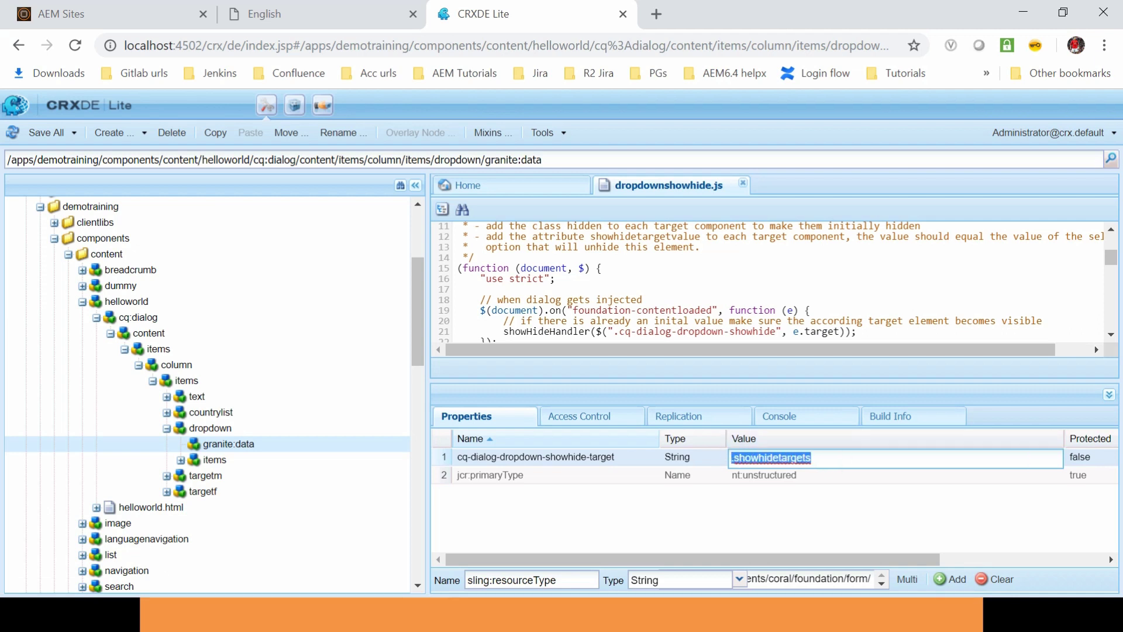
pyautogui.click(799, 499)
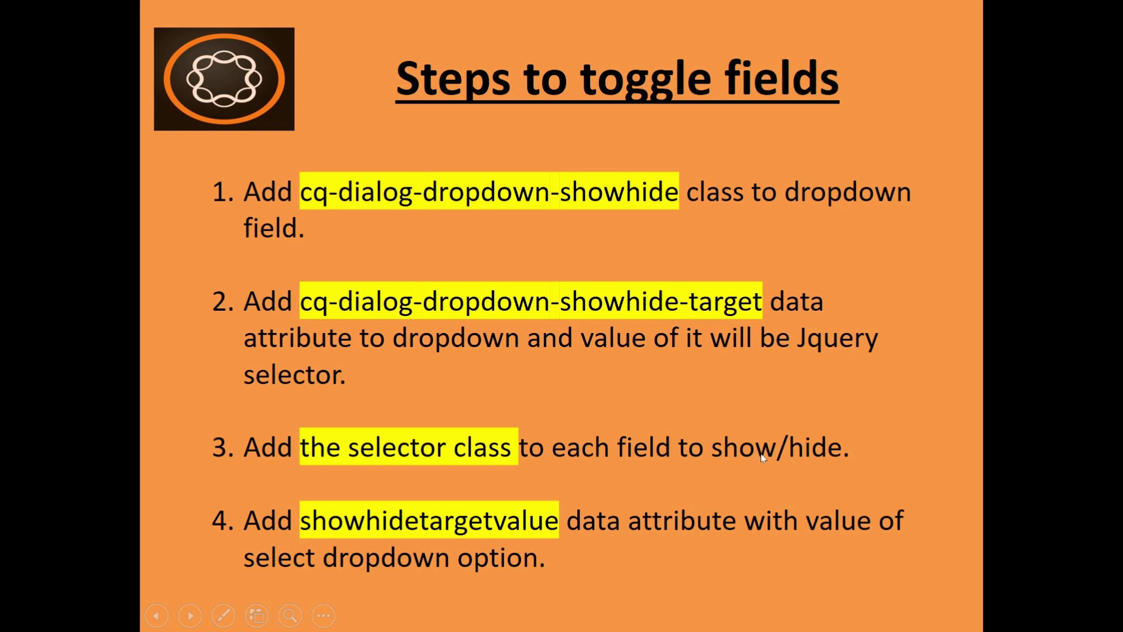
pyautogui.hotkey('alt', 'Tab')
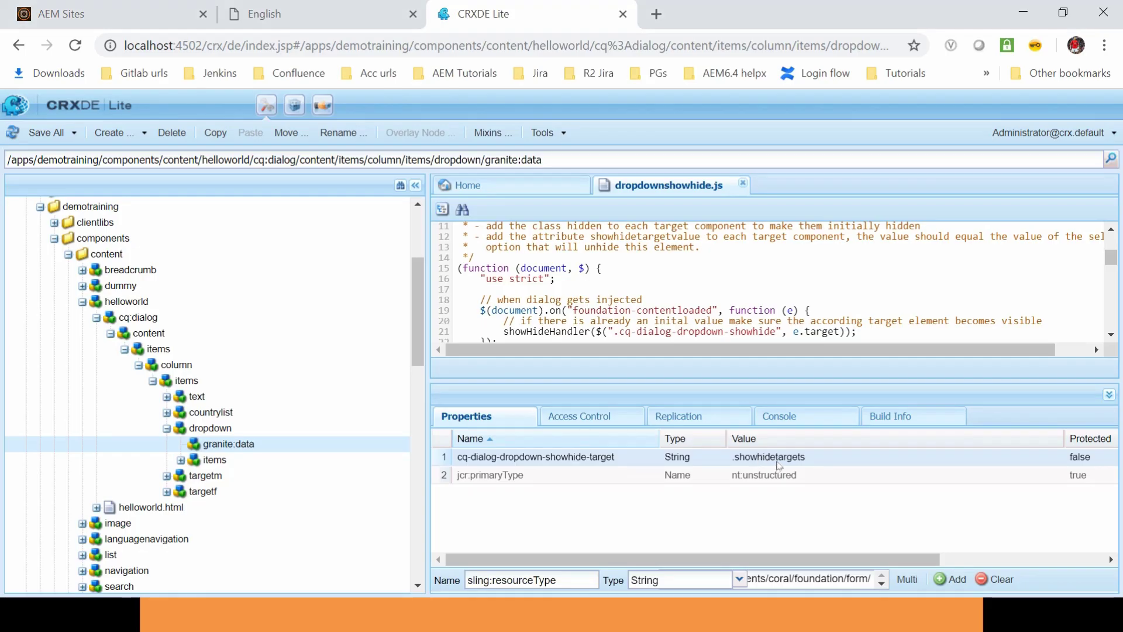
pyautogui.click(166, 428)
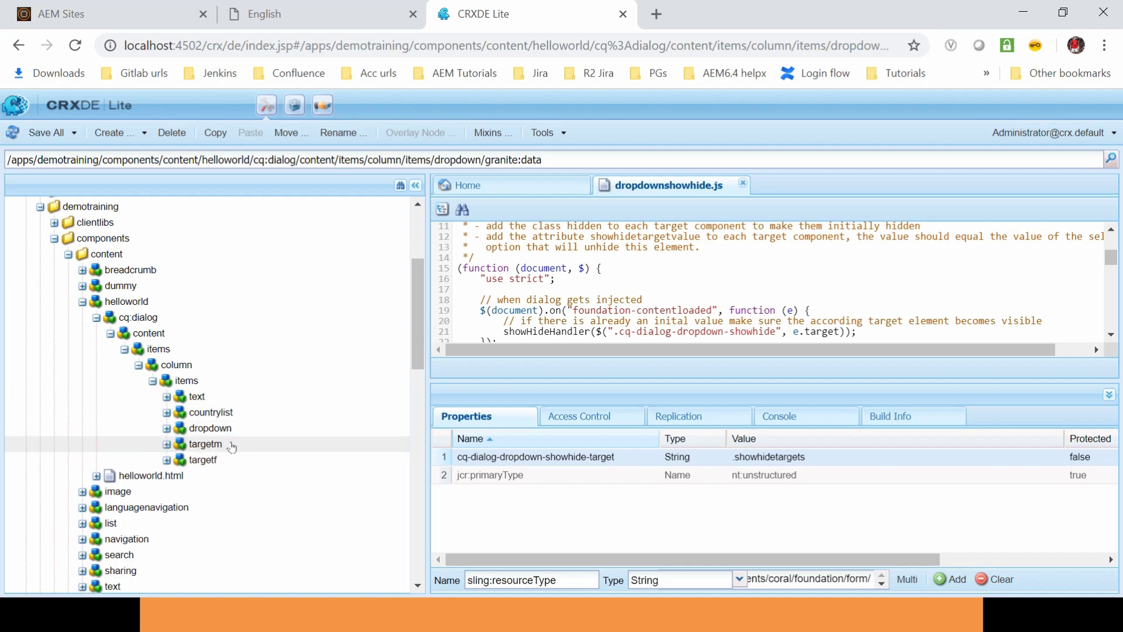
# Review the targetm and targetf containers' resource type and their malefield and femalefield nodes.
pyautogui.doubleClick(232, 446)
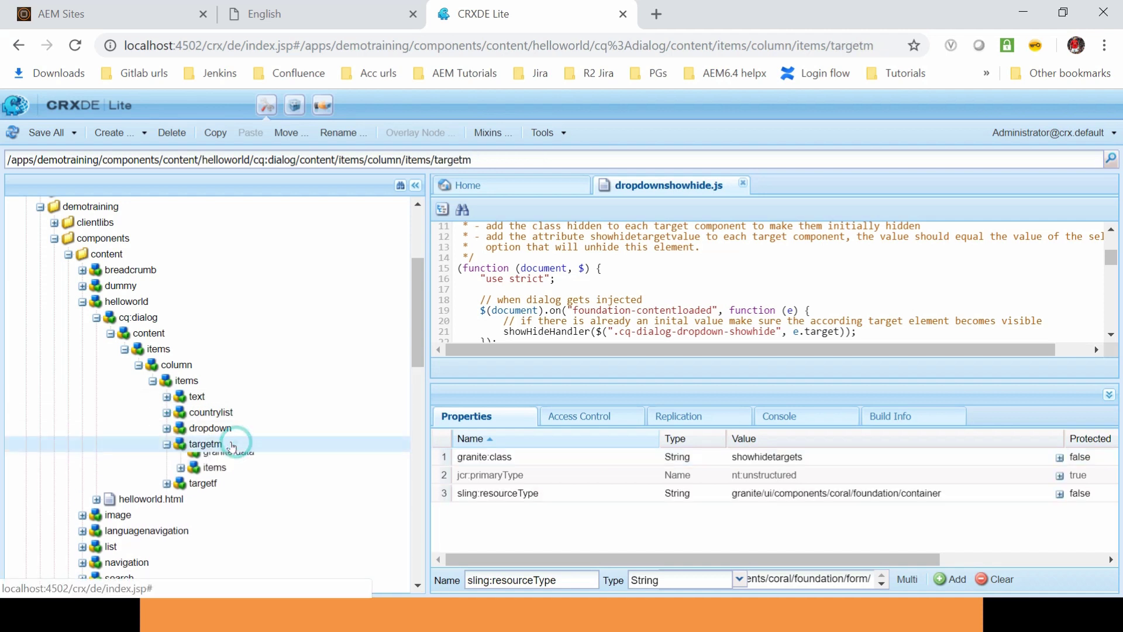
pyautogui.doubleClick(943, 496)
pyautogui.moveTo(971, 495); pyautogui.dragTo(725, 494)
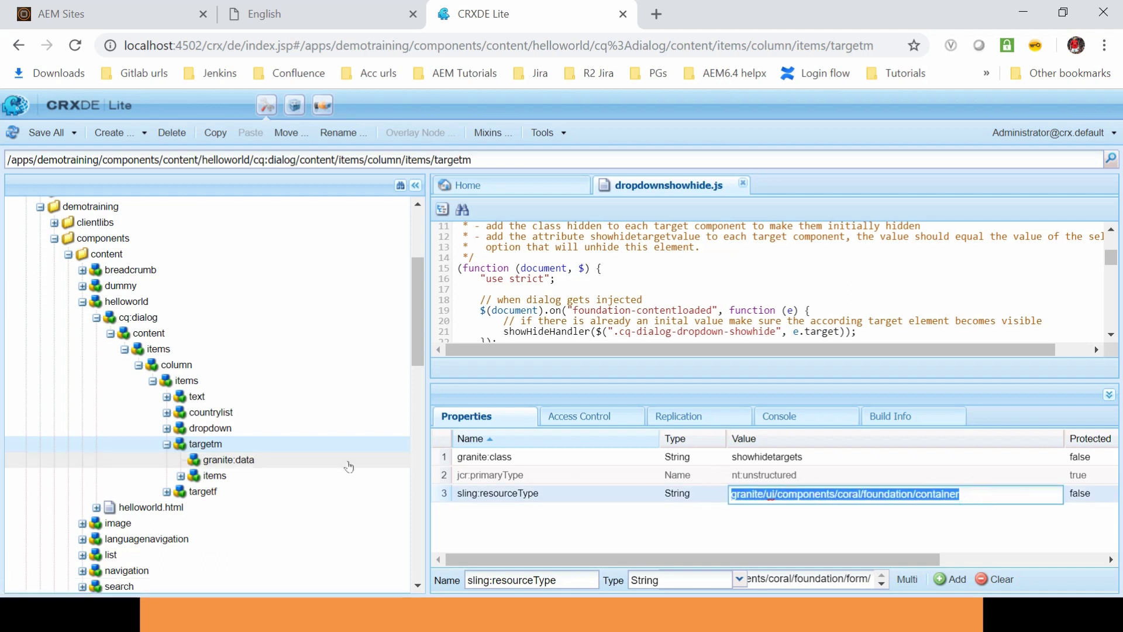
pyautogui.doubleClick(299, 479)
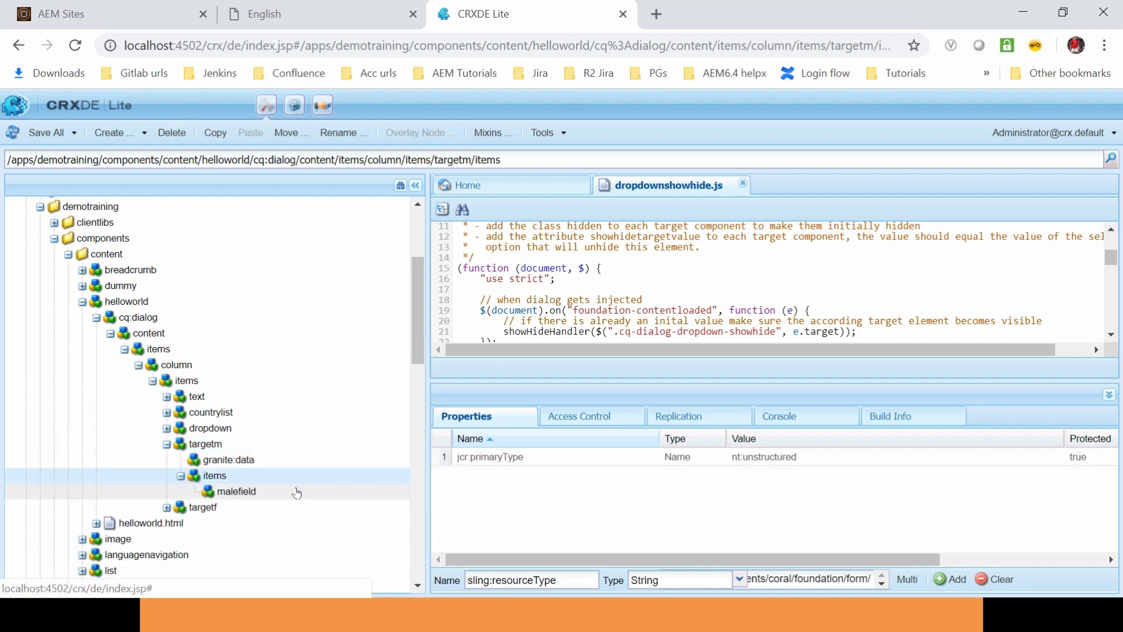
pyautogui.click(297, 493)
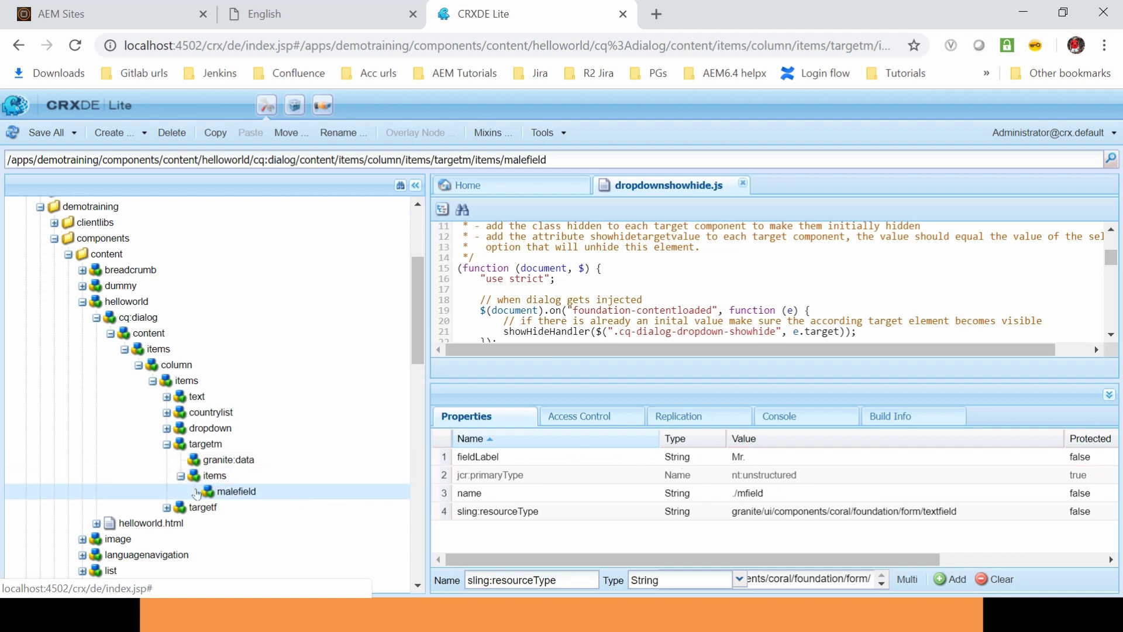
pyautogui.click(166, 507)
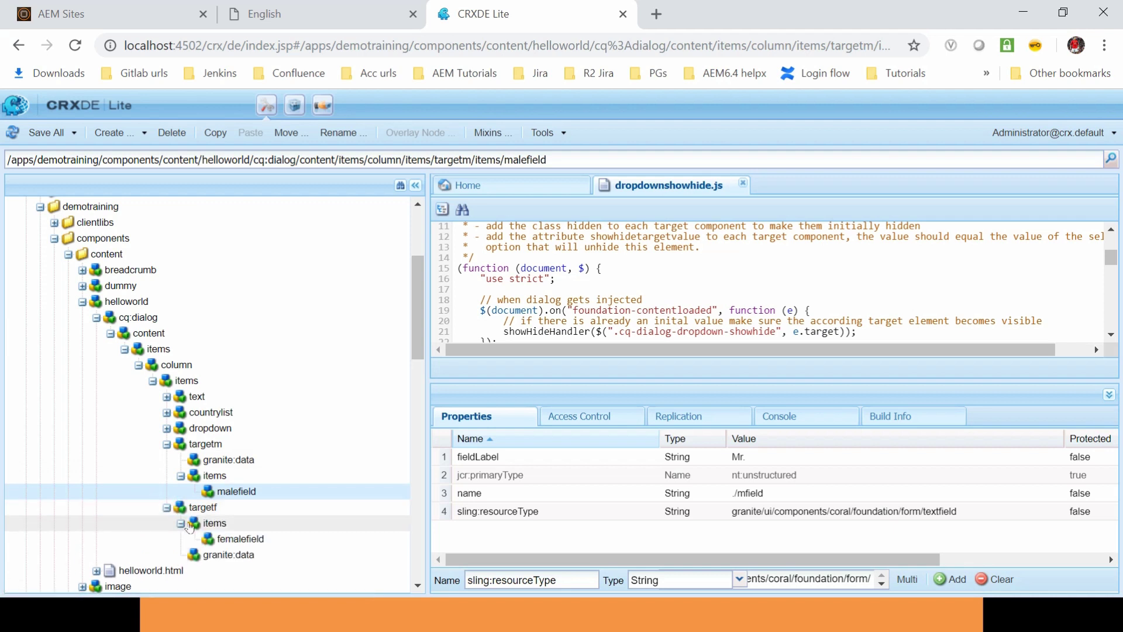
pyautogui.click(237, 508)
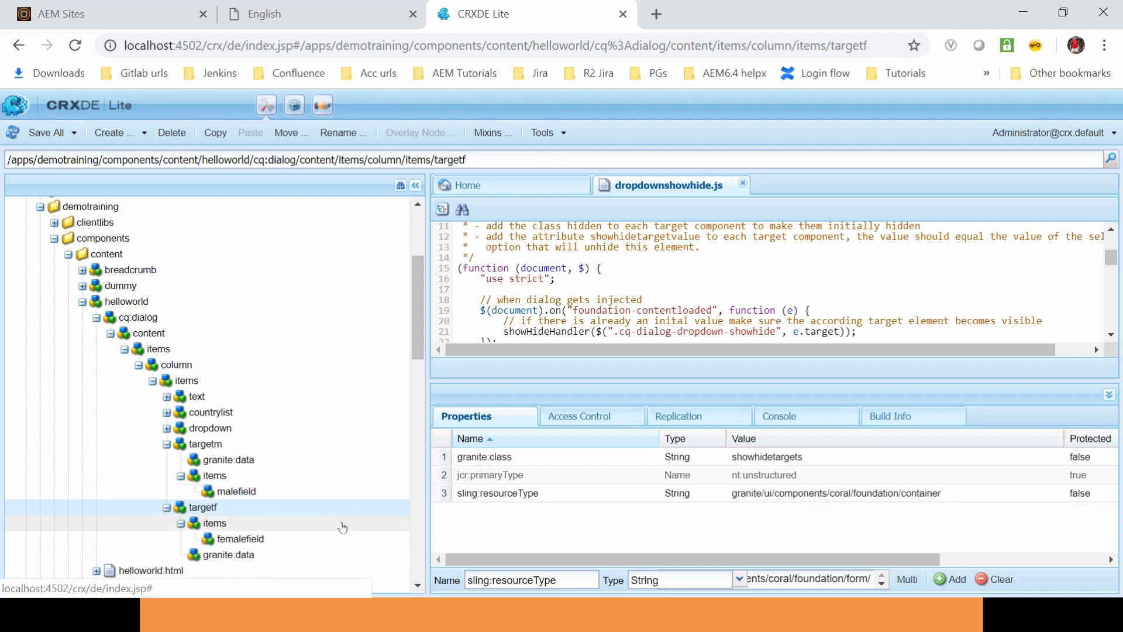
pyautogui.click(266, 543)
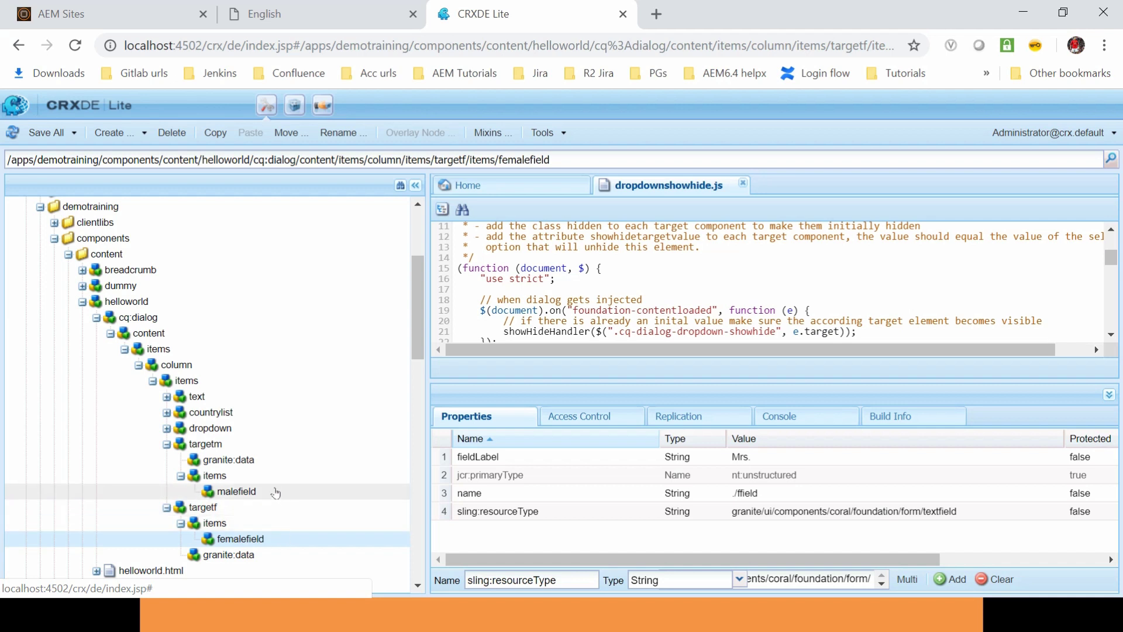
# Check the showhidetargets class value on both targetm and targetf, leaving them unchanged.
pyautogui.click(270, 450)
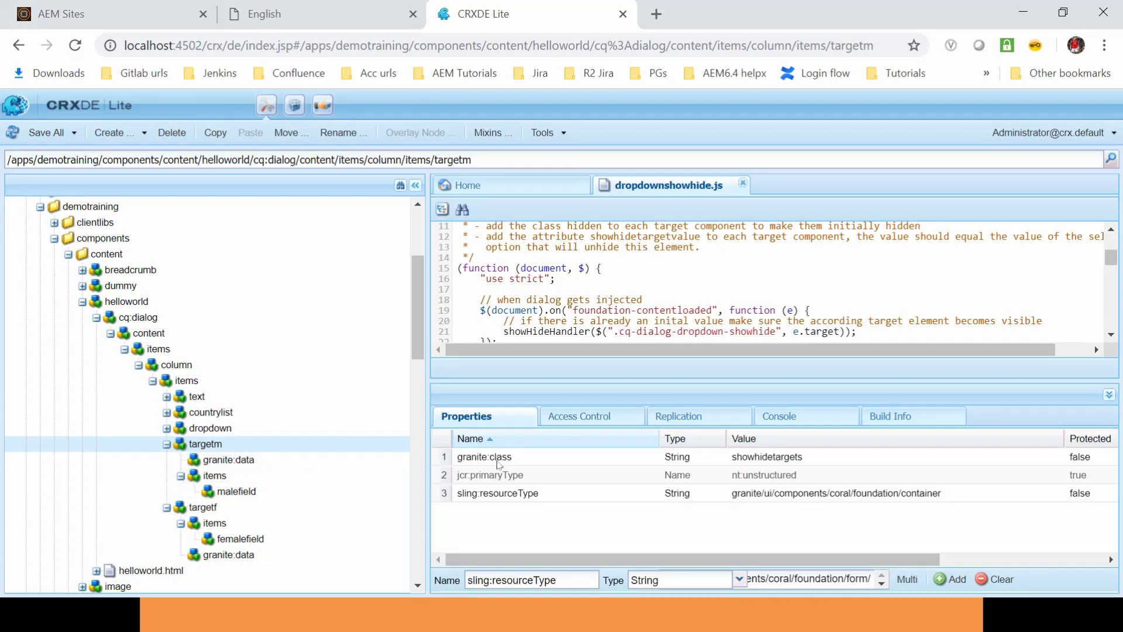
pyautogui.doubleClick(826, 462)
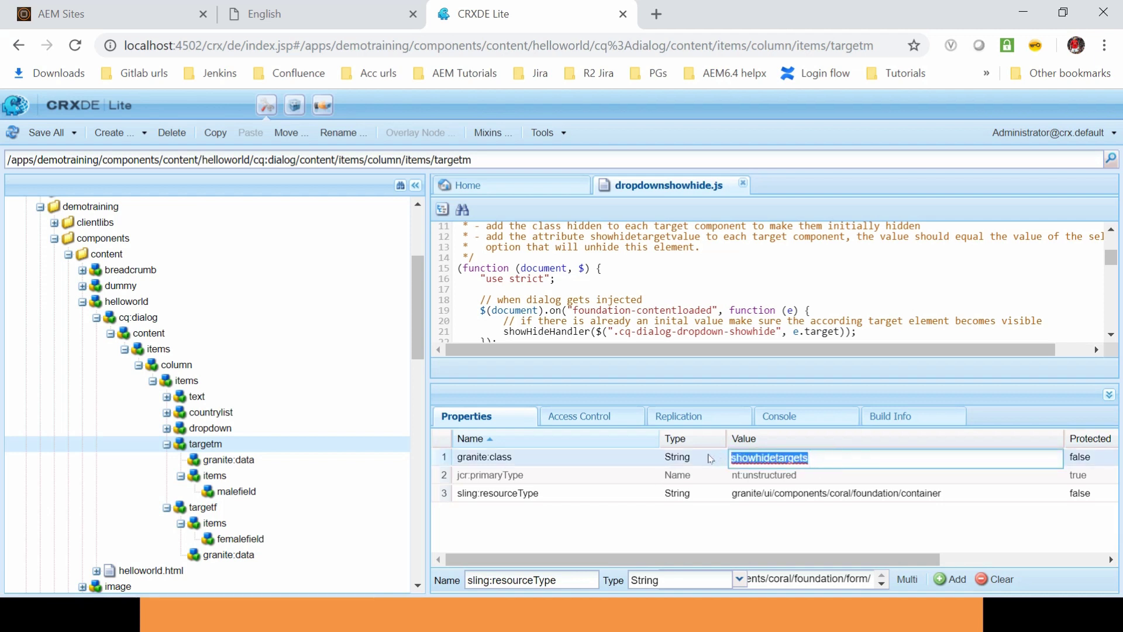
pyautogui.click(827, 514)
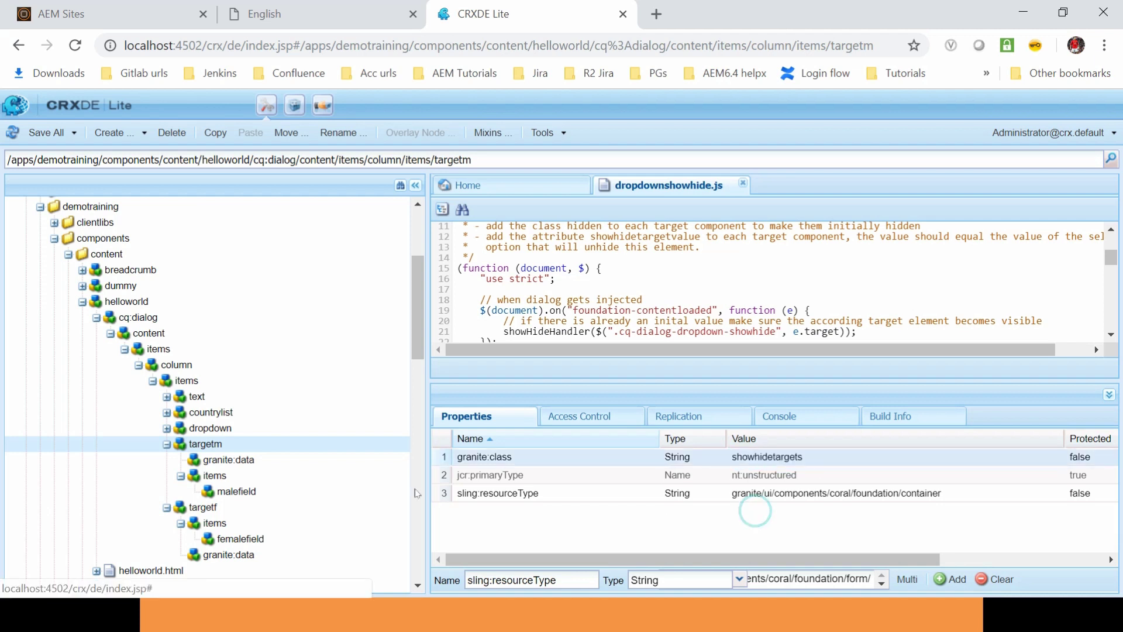
pyautogui.click(234, 508)
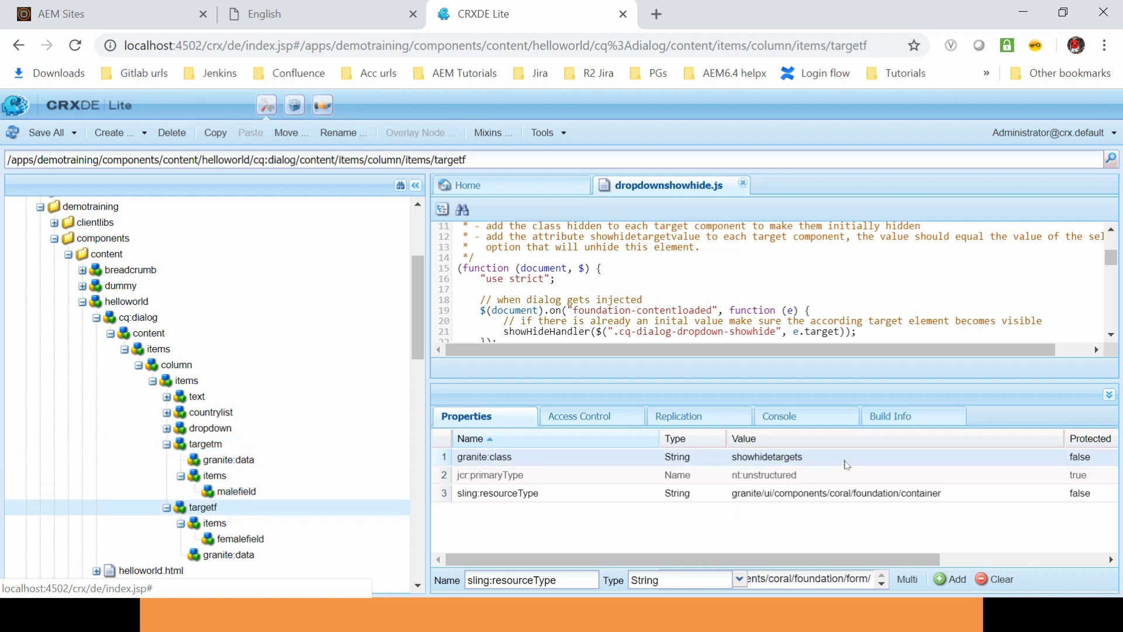
pyautogui.doubleClick(847, 462)
pyautogui.click(728, 534)
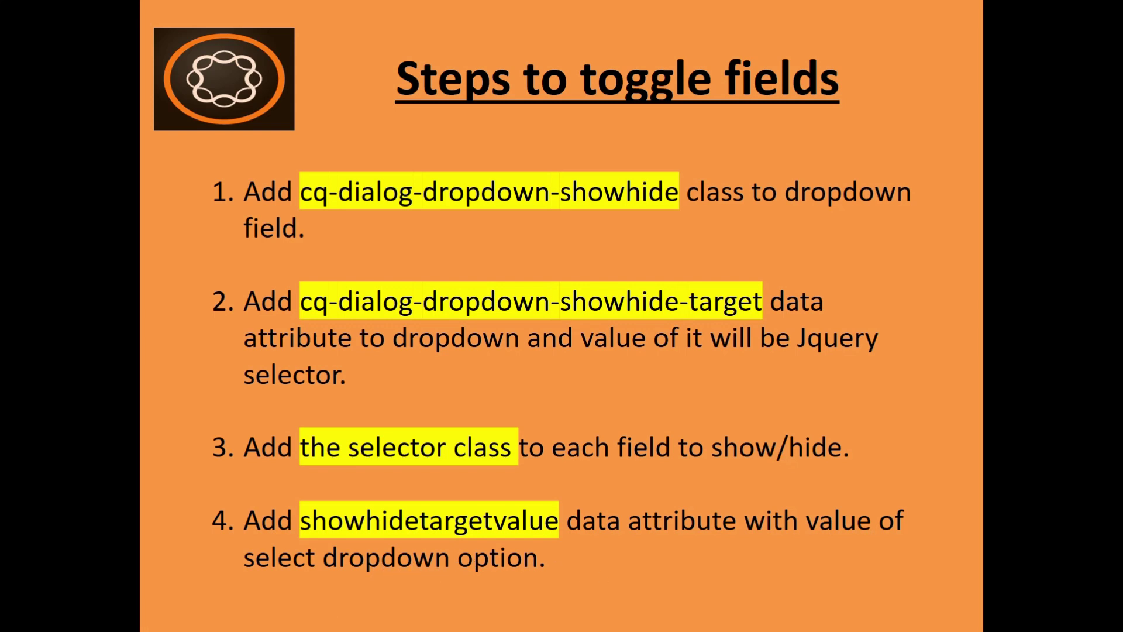
# Check targetm's showhidetargetvalue 'male' and the dropdown's male and female options.
pyautogui.hotkey('alt', 'Tab')
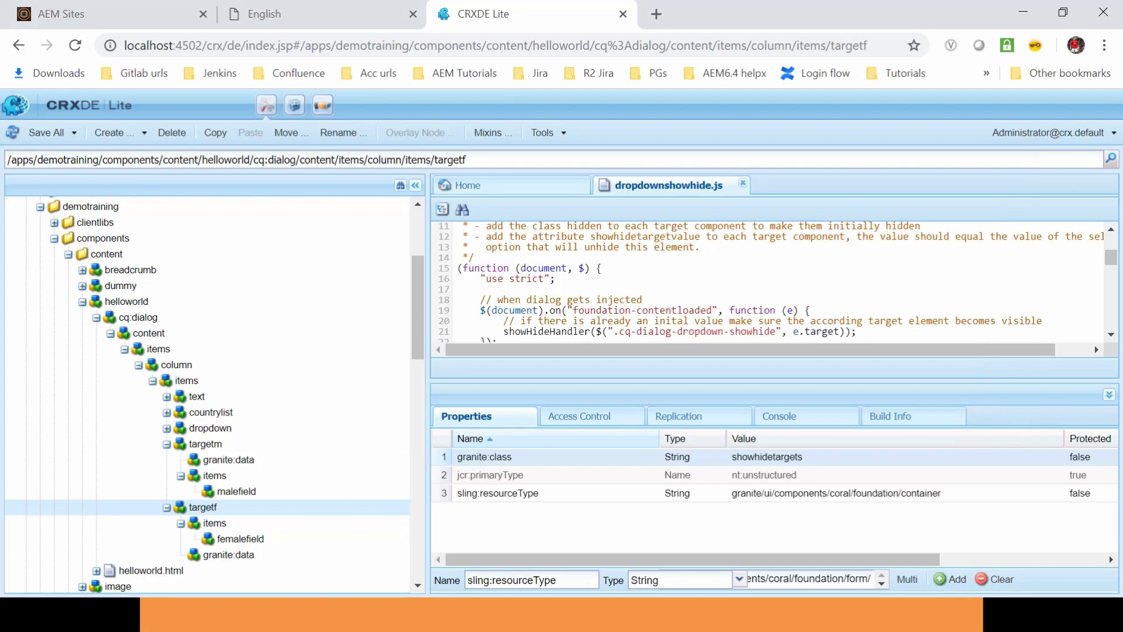
pyautogui.click(181, 474)
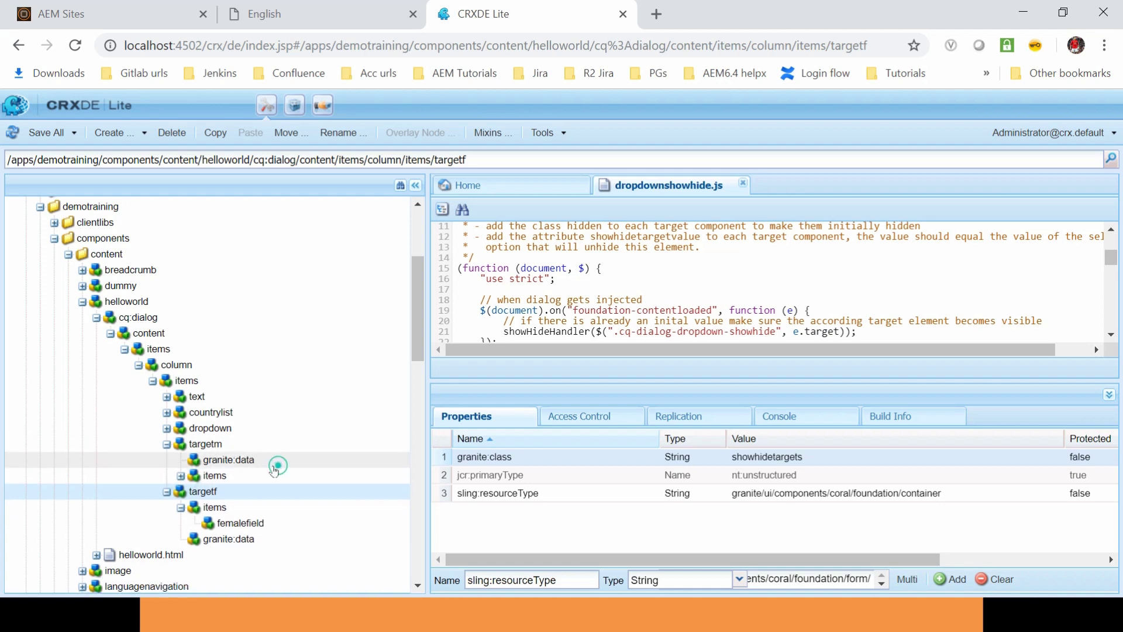
pyautogui.click(275, 461)
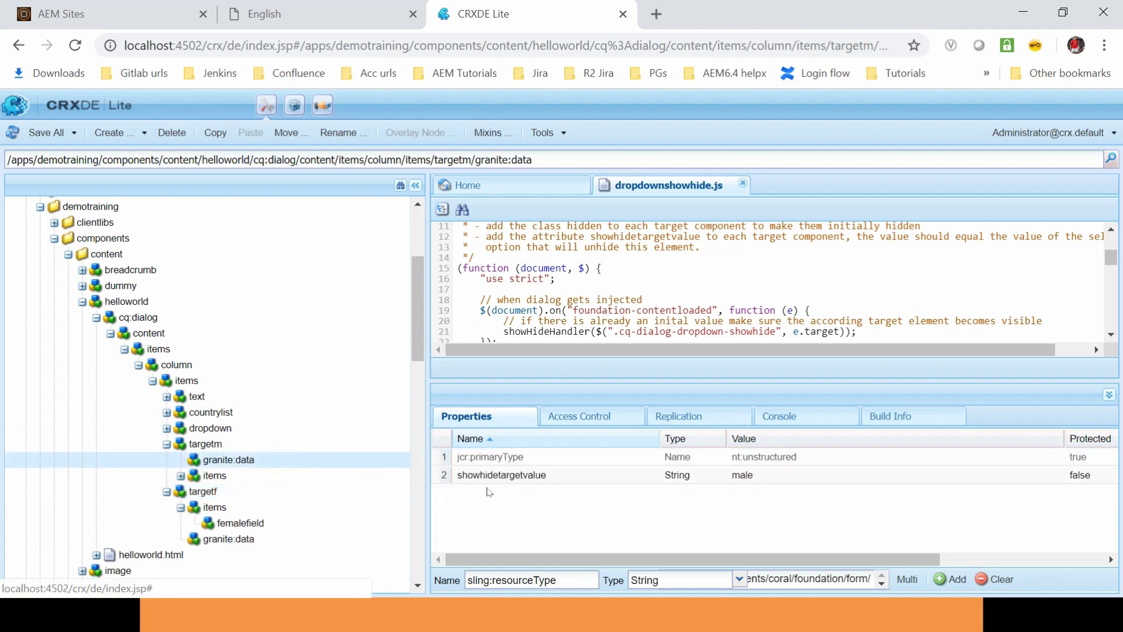
pyautogui.click(791, 480)
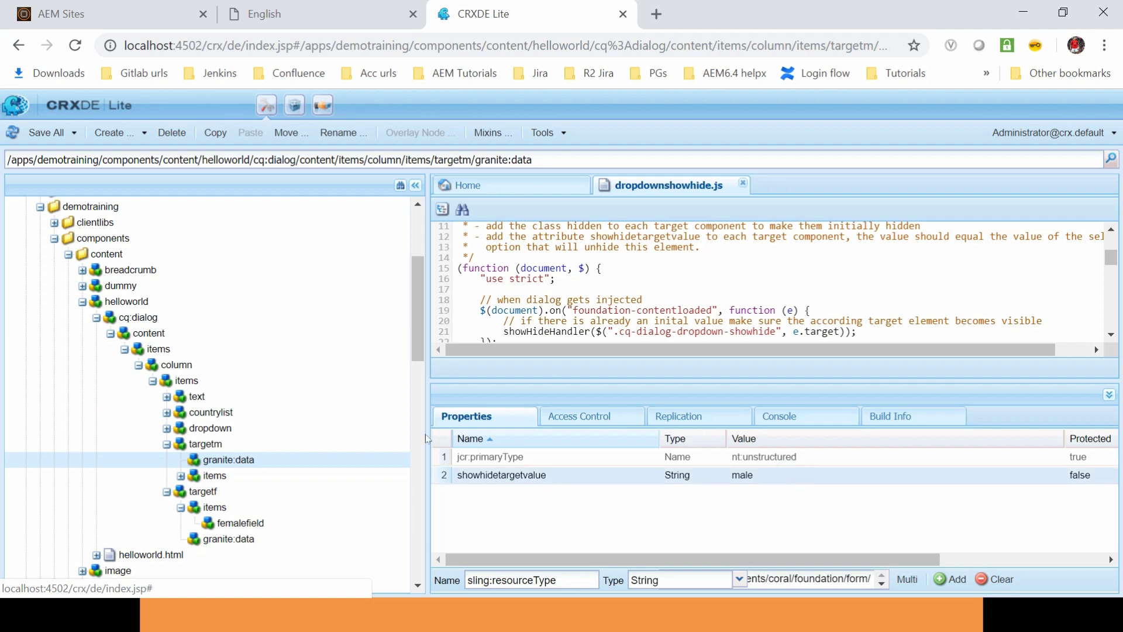
pyautogui.click(167, 428)
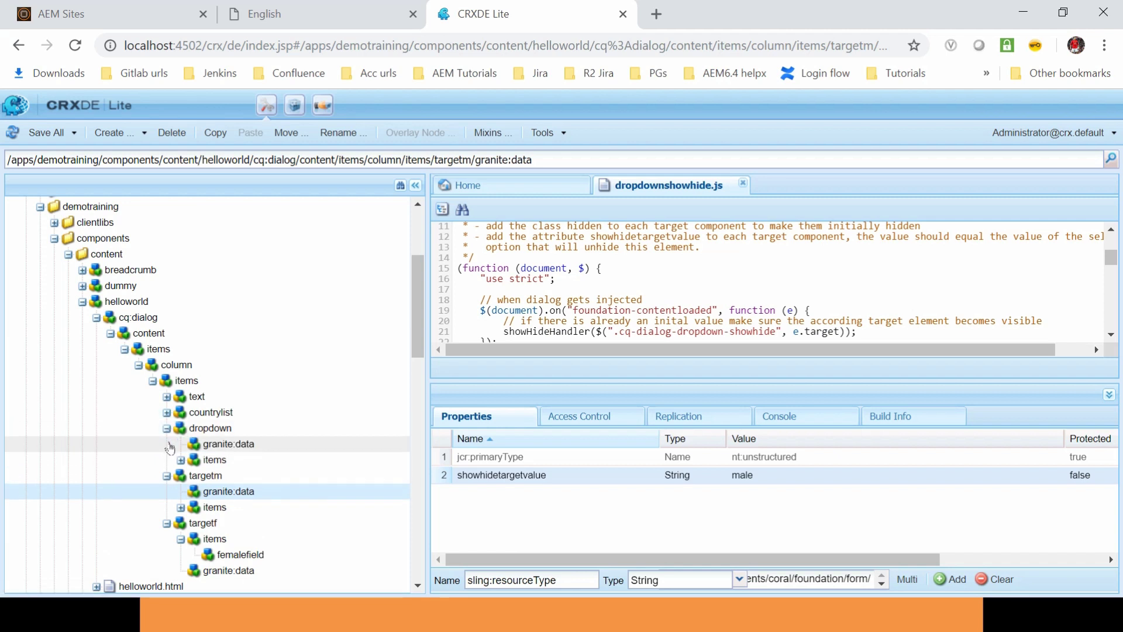
pyautogui.click(180, 460)
pyautogui.click(238, 474)
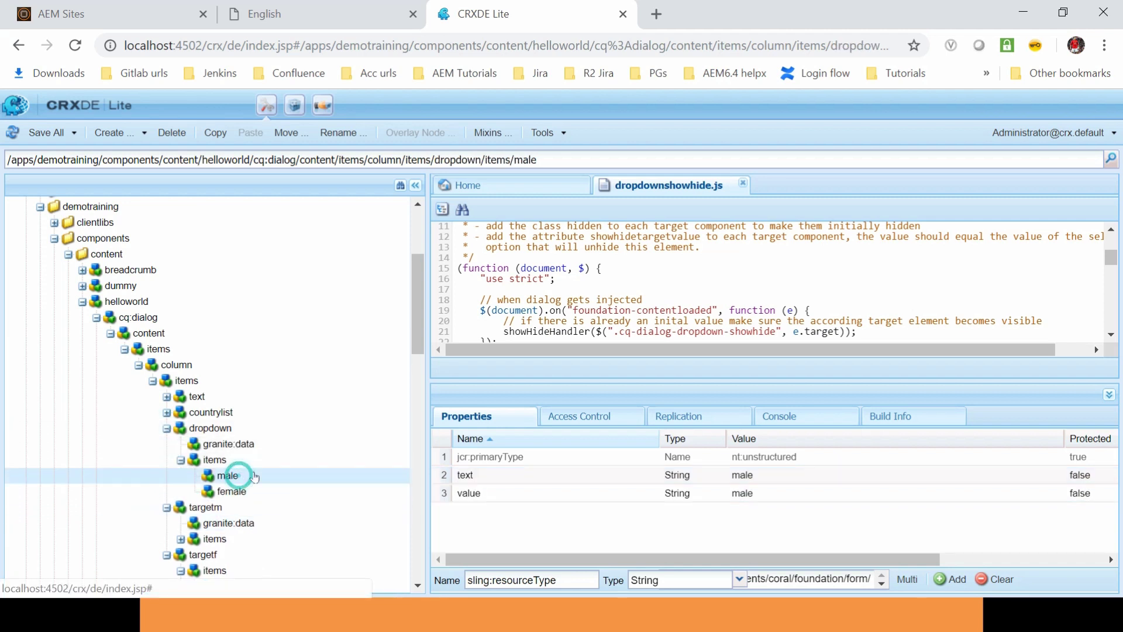
pyautogui.click(321, 497)
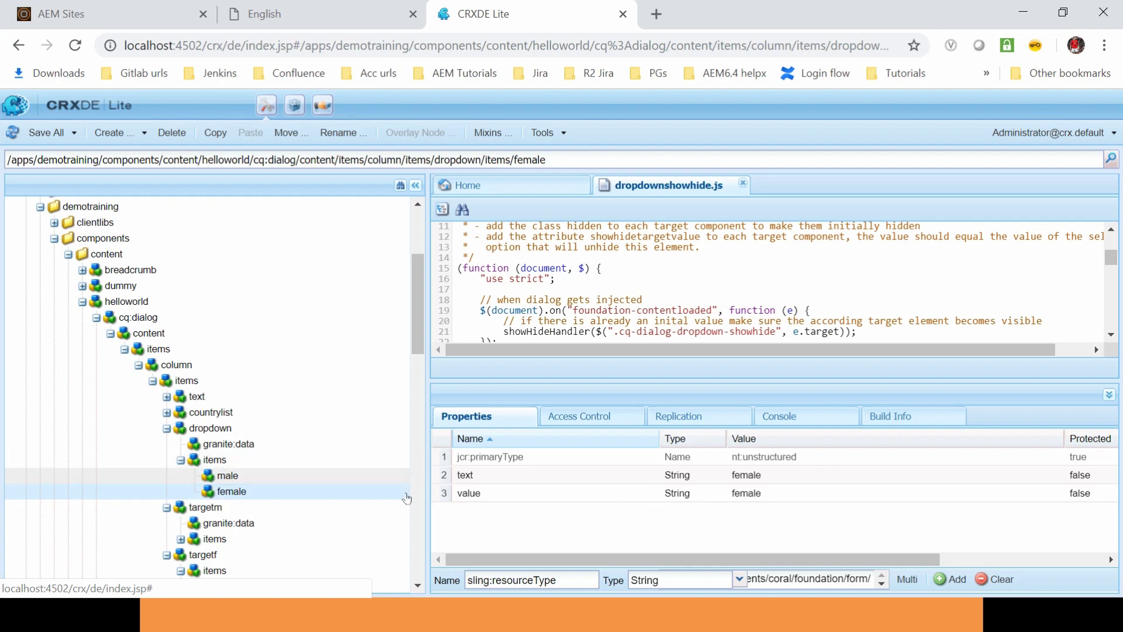
# Confirm targetf's showhidetargetvalue 'female', then open Hello World properties on the English page.
pyautogui.scroll(-3, 351, 486)
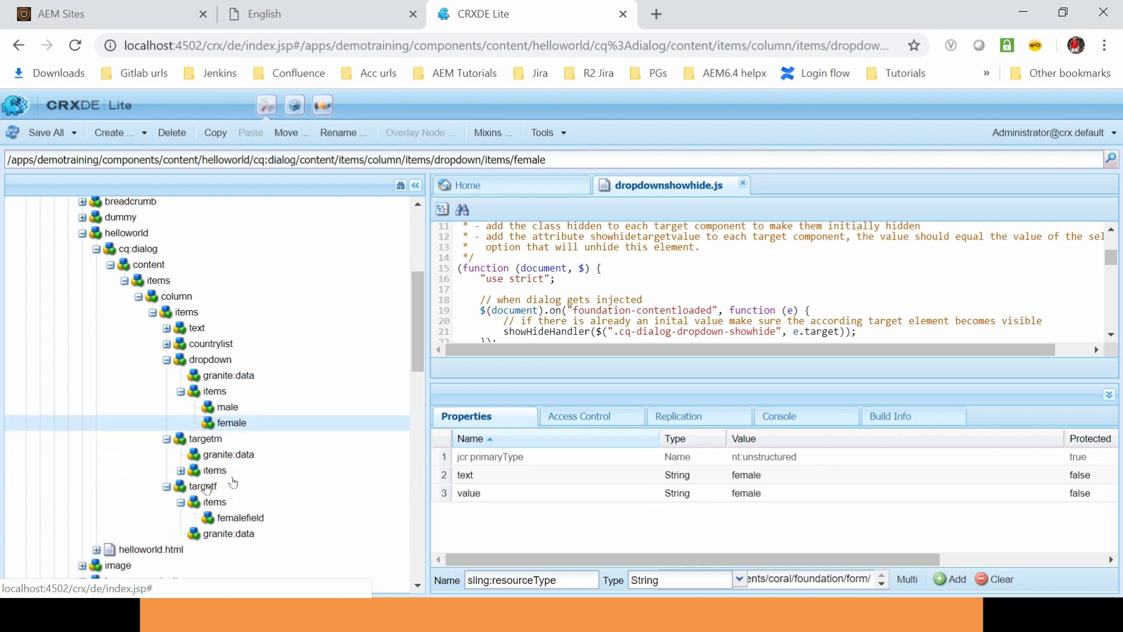
pyautogui.click(271, 455)
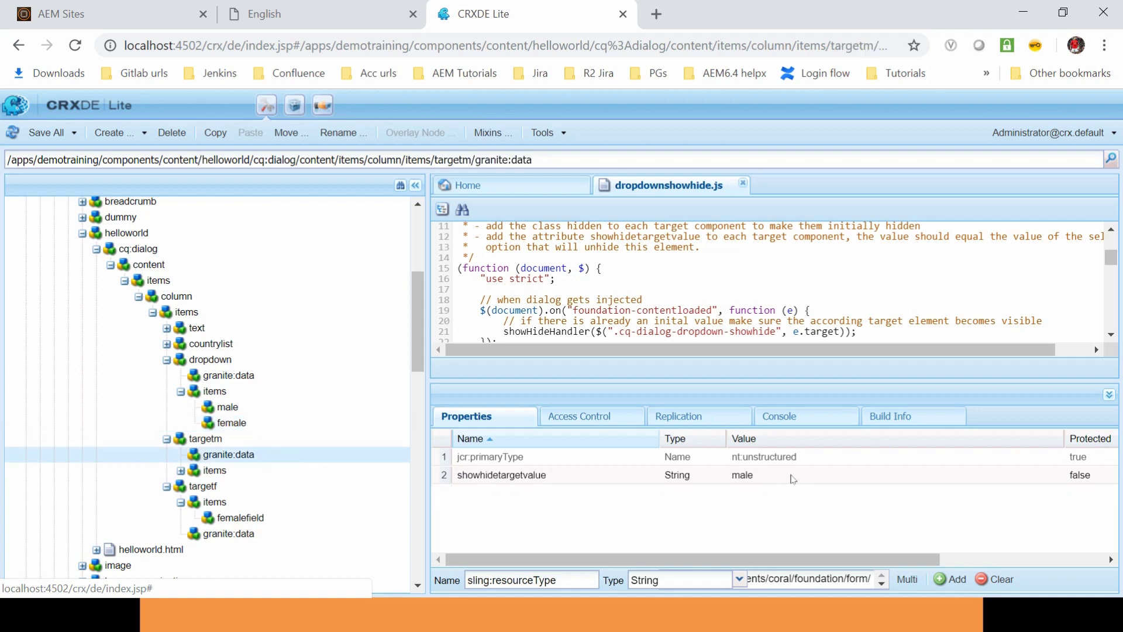
pyautogui.click(793, 479)
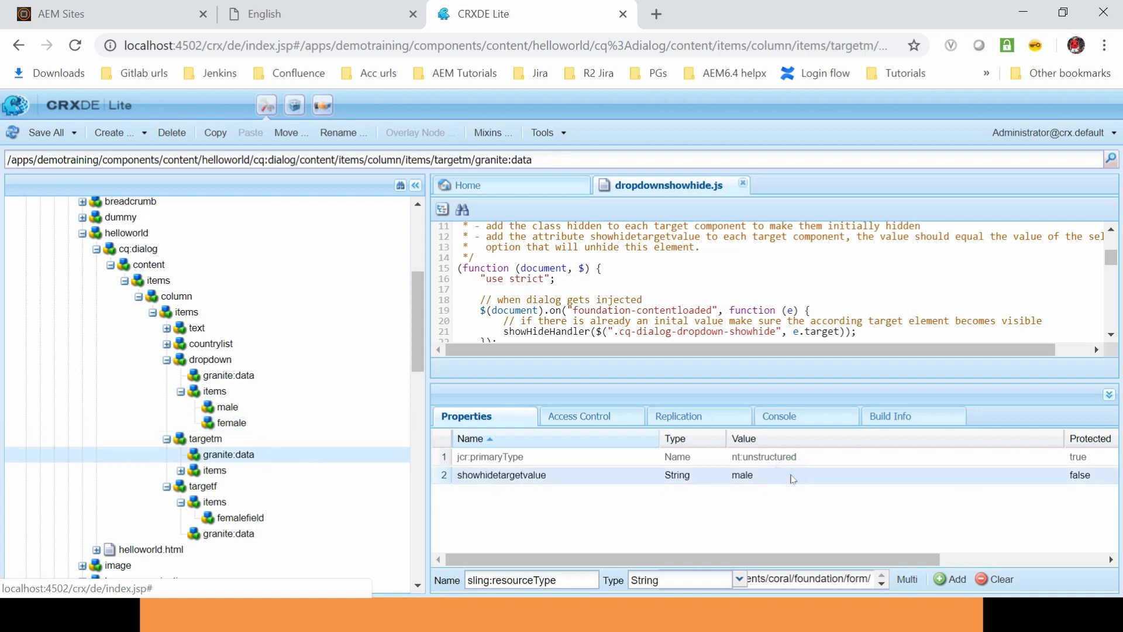
pyautogui.click(266, 519)
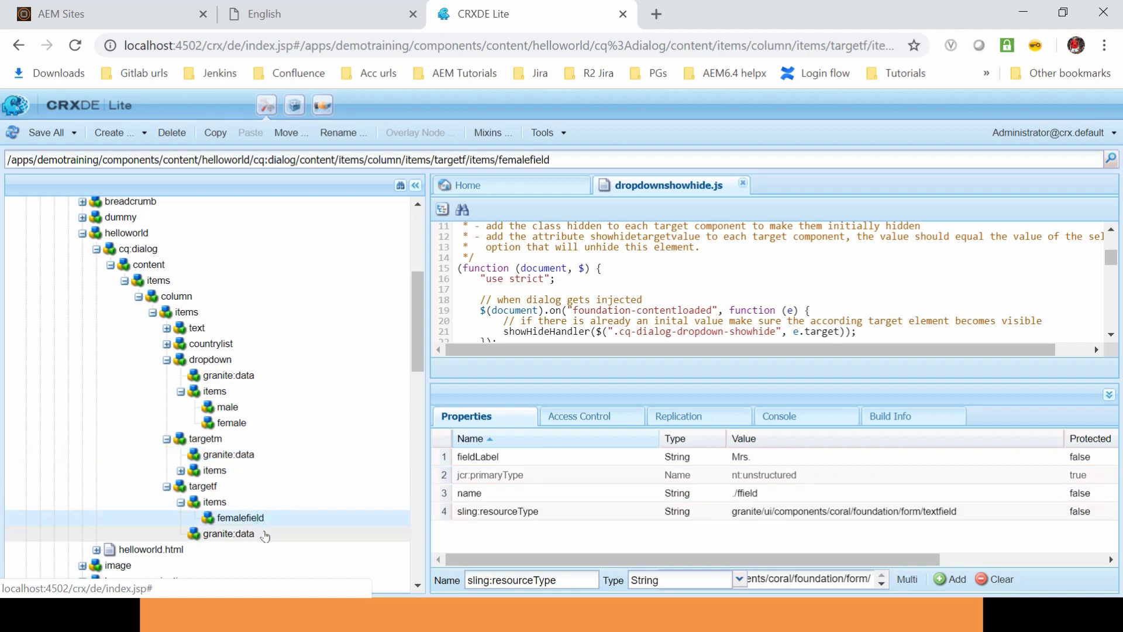
pyautogui.click(266, 532)
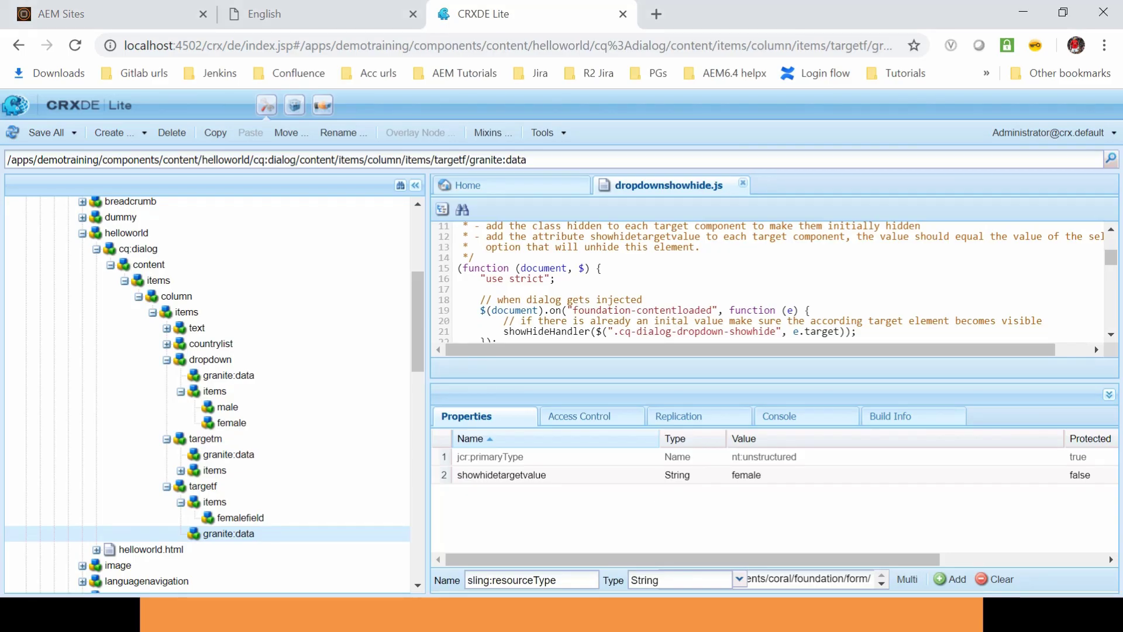
pyautogui.click(336, 5)
pyautogui.doubleClick(428, 384)
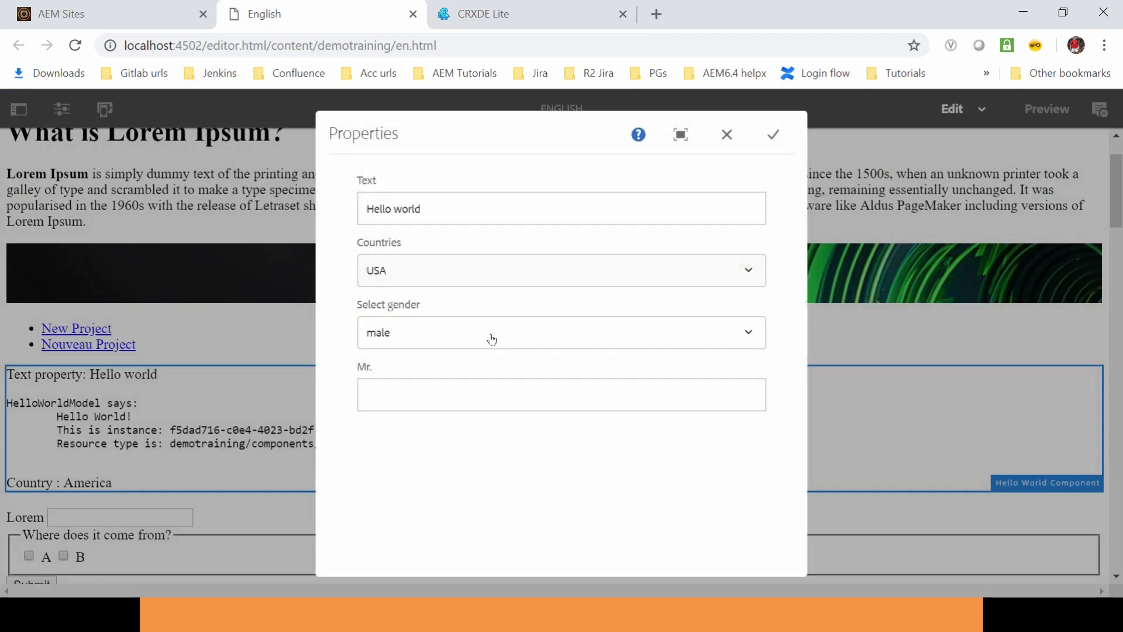
pyautogui.click(494, 329)
pyautogui.click(446, 401)
pyautogui.click(541, 332)
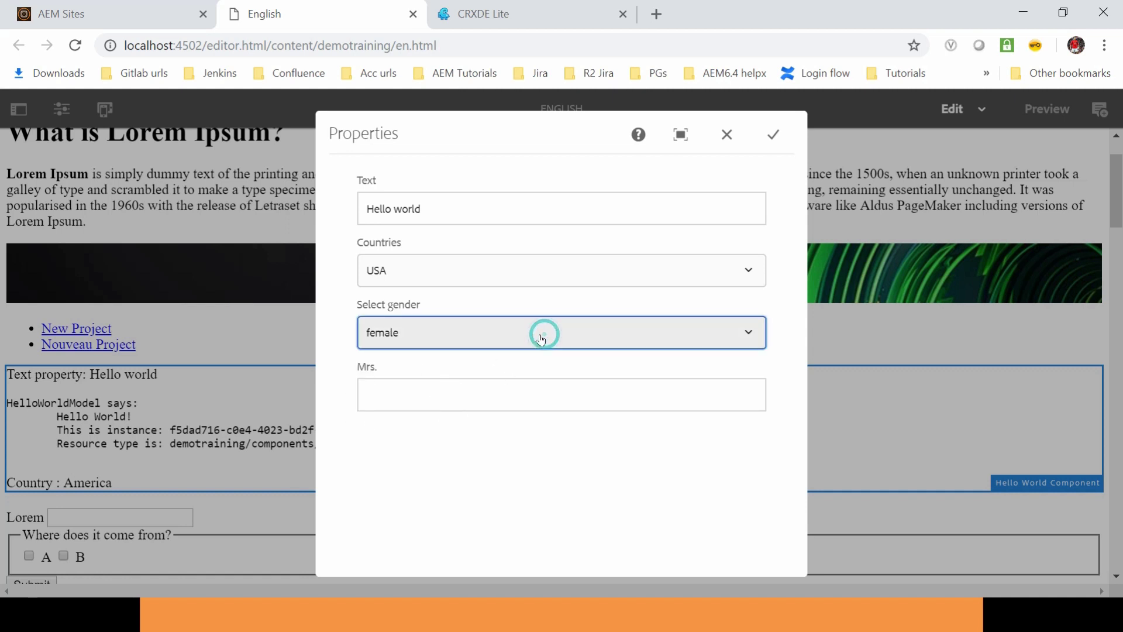
pyautogui.click(504, 362)
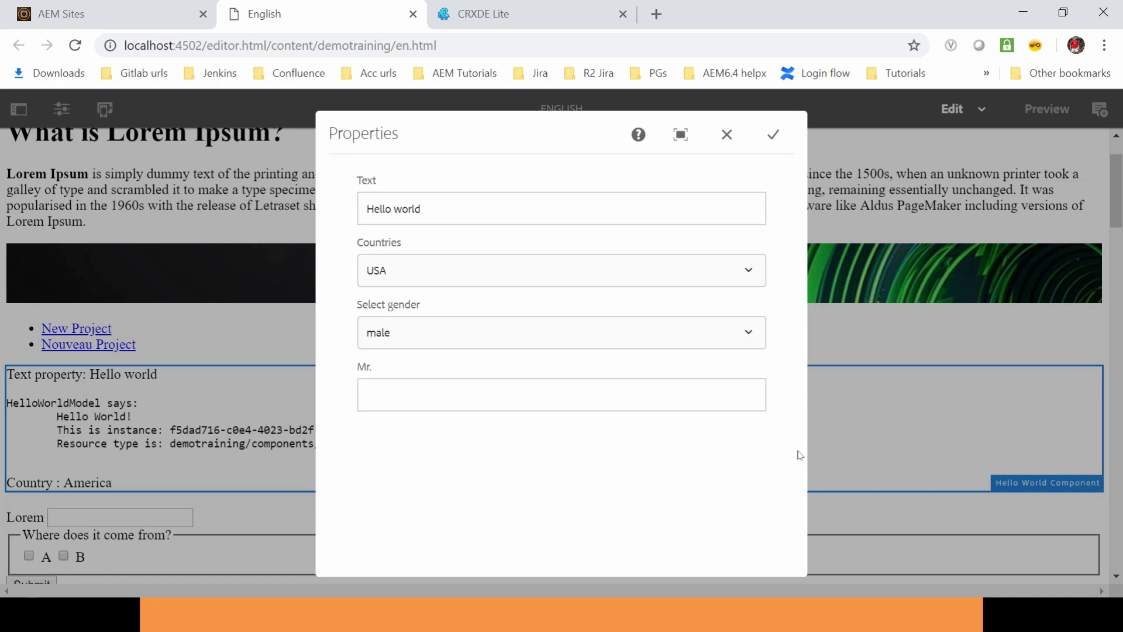